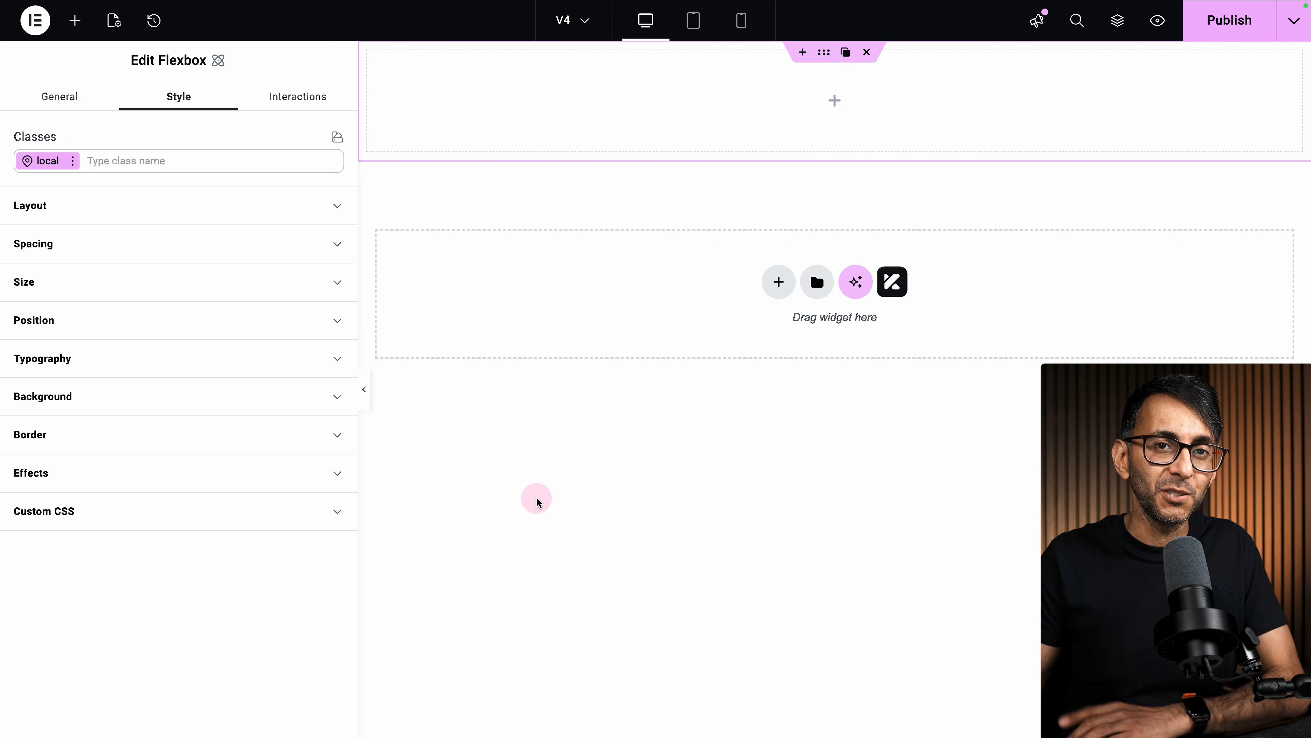
# - Examine the design system's variables in the Variables Manager and its global classes in the Class Manager
pyautogui.click(339, 359)
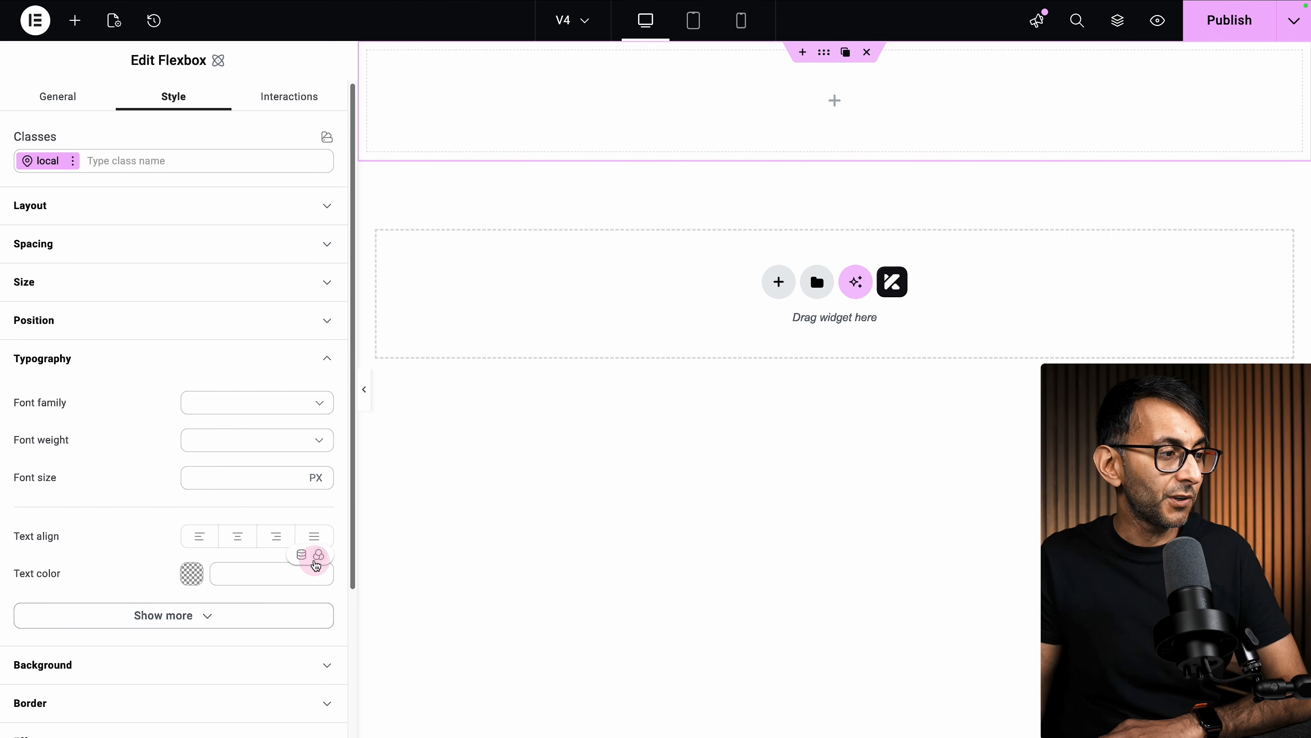
pyautogui.click(314, 559)
pyautogui.click(294, 460)
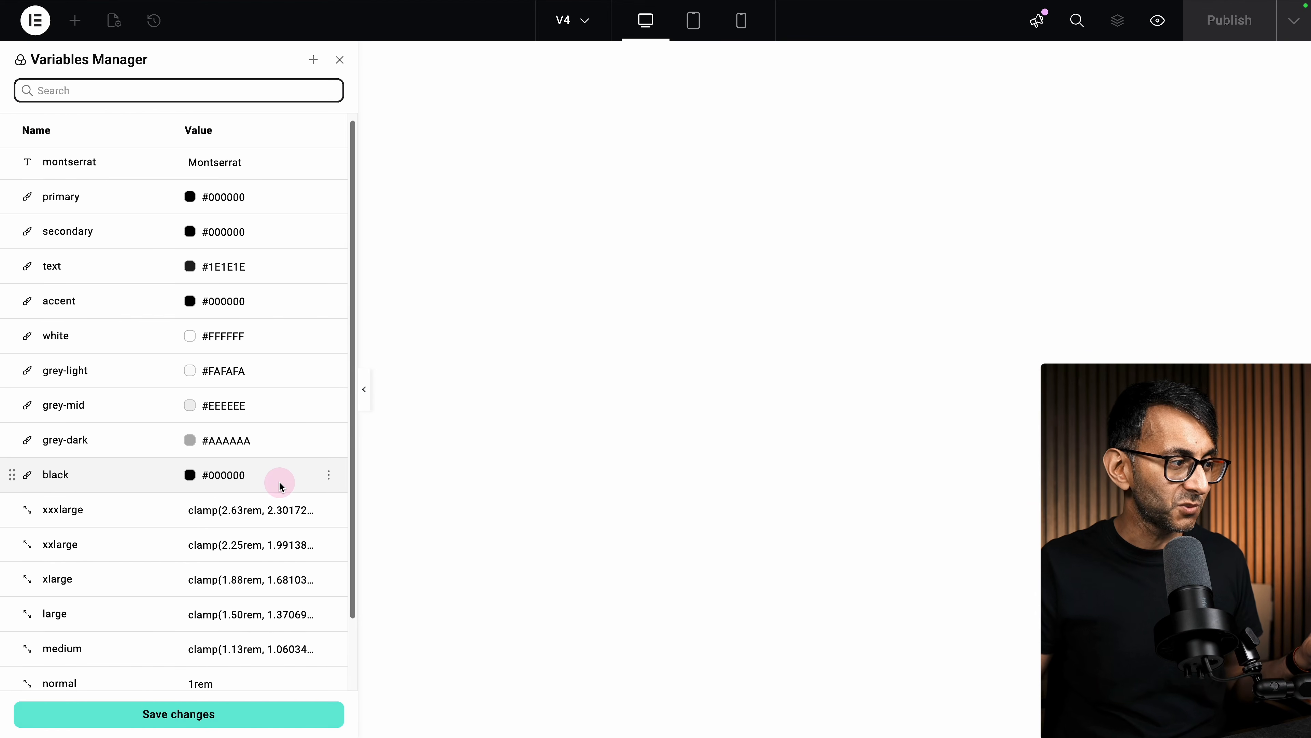
pyautogui.scroll(-2, 279, 480)
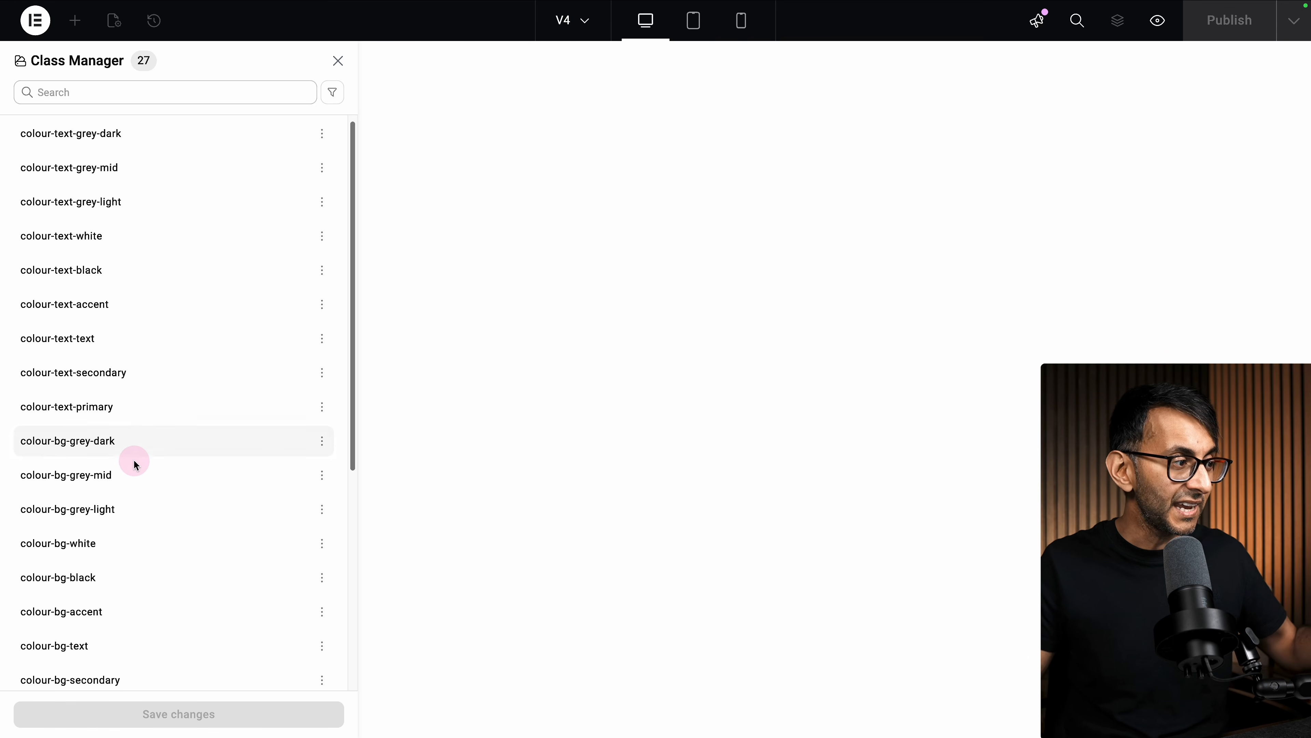
pyautogui.scroll(-3, 96, 372)
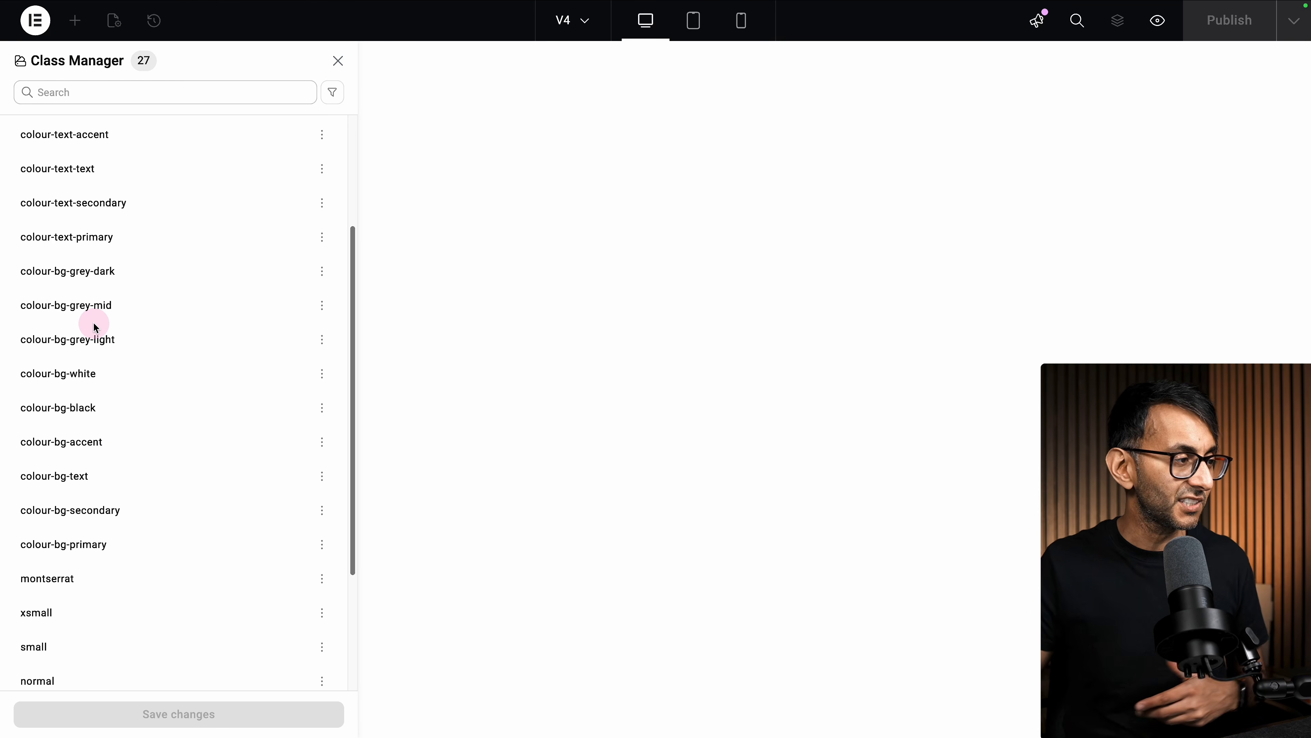
pyautogui.scroll(-4, 110, 490)
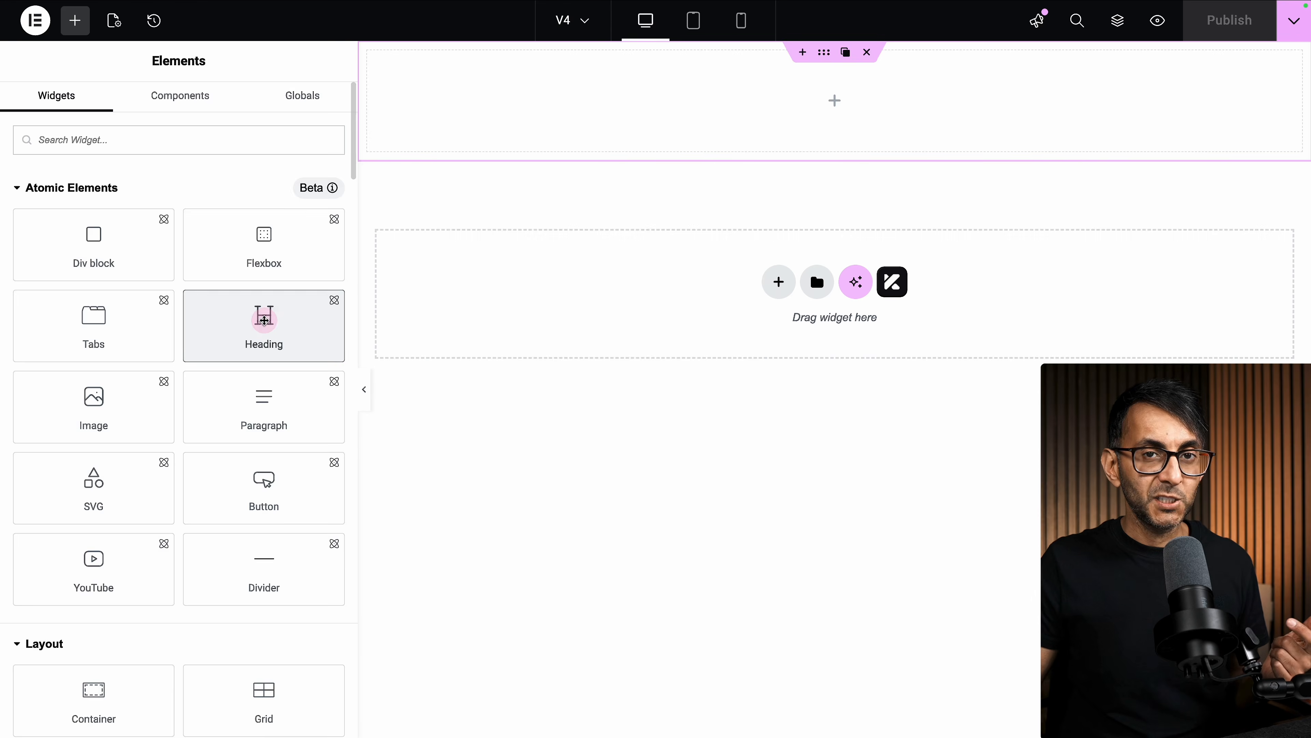
# - Add an atomic Heading inside the flexbox and apply the existing montserrat class to it
pyautogui.moveTo(263, 322); pyautogui.dragTo(513, 120)
pyautogui.click(179, 99)
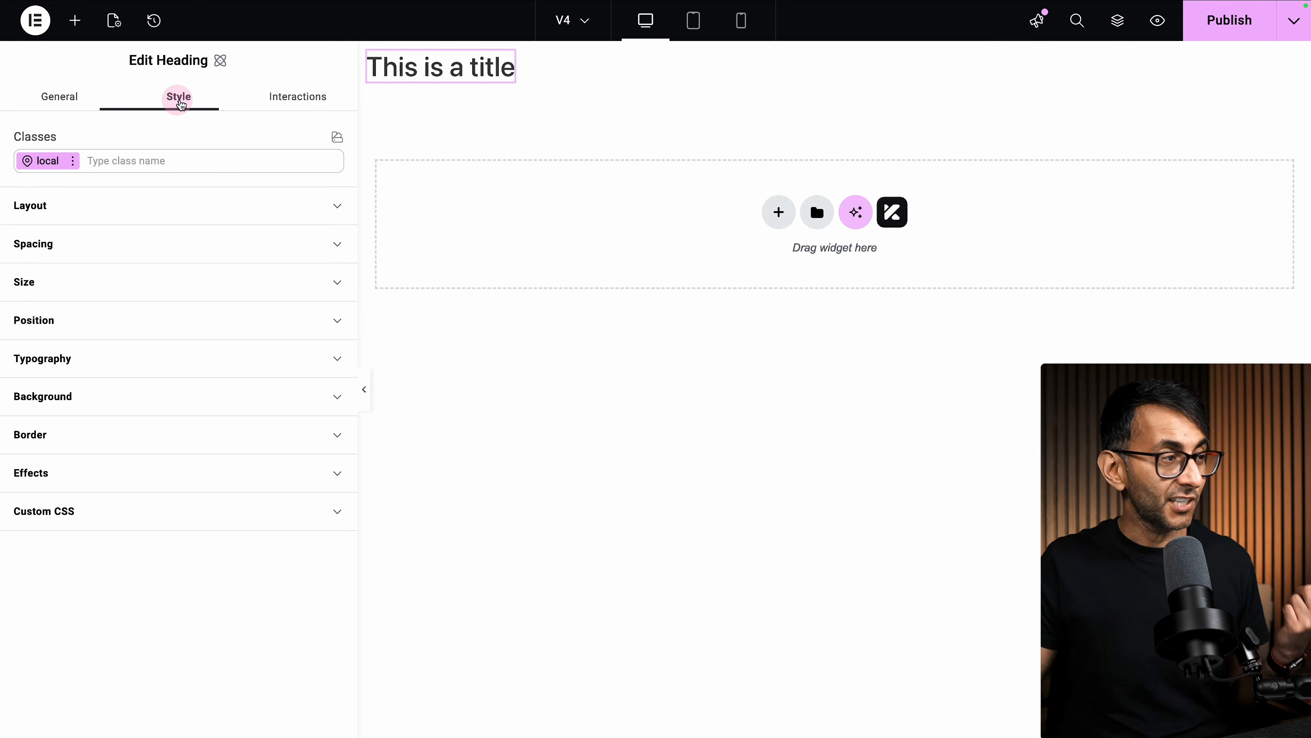
pyautogui.click(141, 161)
pyautogui.write('mon')
pyautogui.click(139, 285)
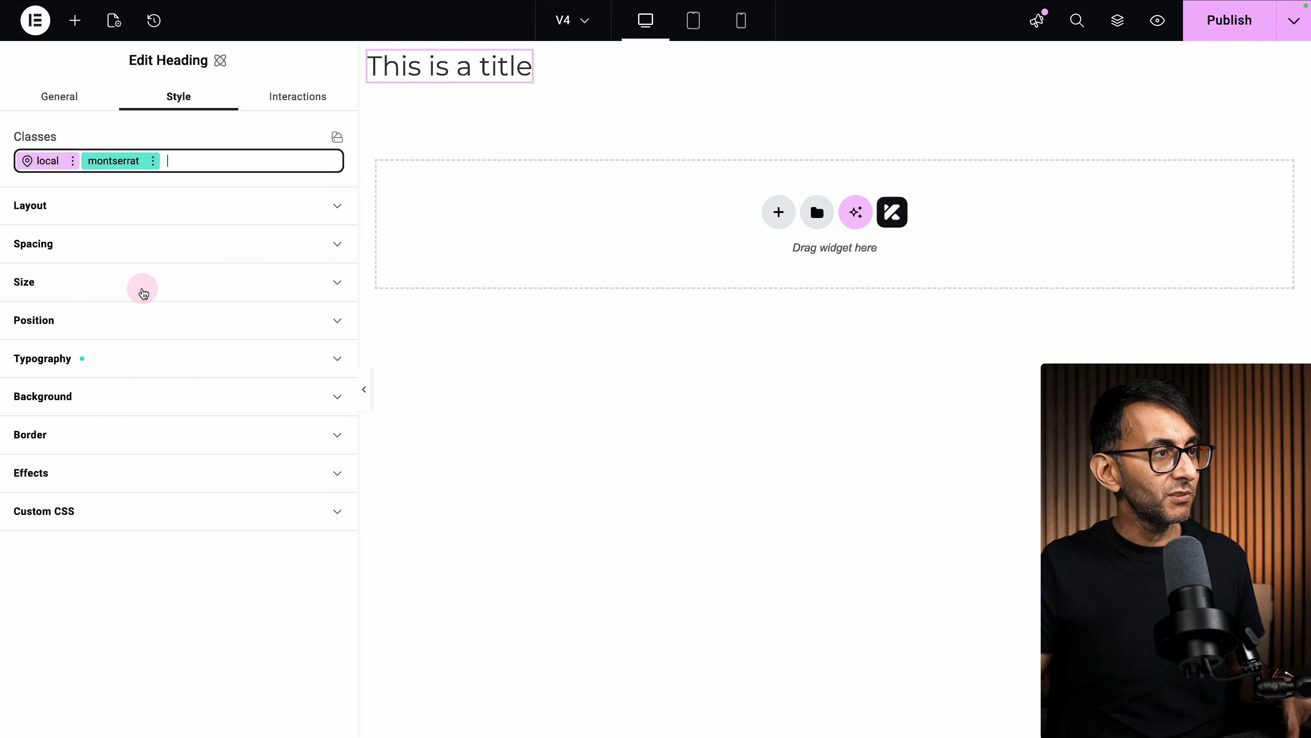
# - Apply the existing colour-text-grey-mid and xxxlarge classes to the heading as well
pyautogui.click(193, 158)
pyautogui.write('mid')
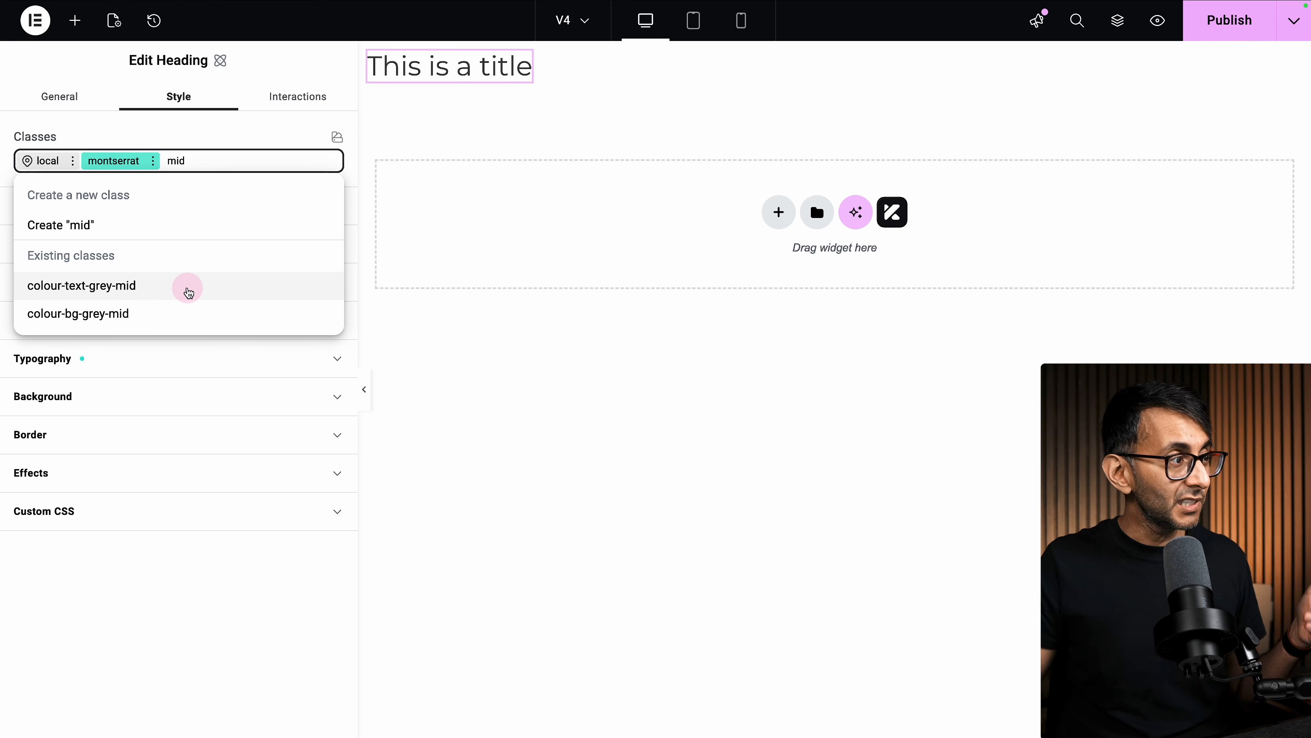
pyautogui.click(189, 293)
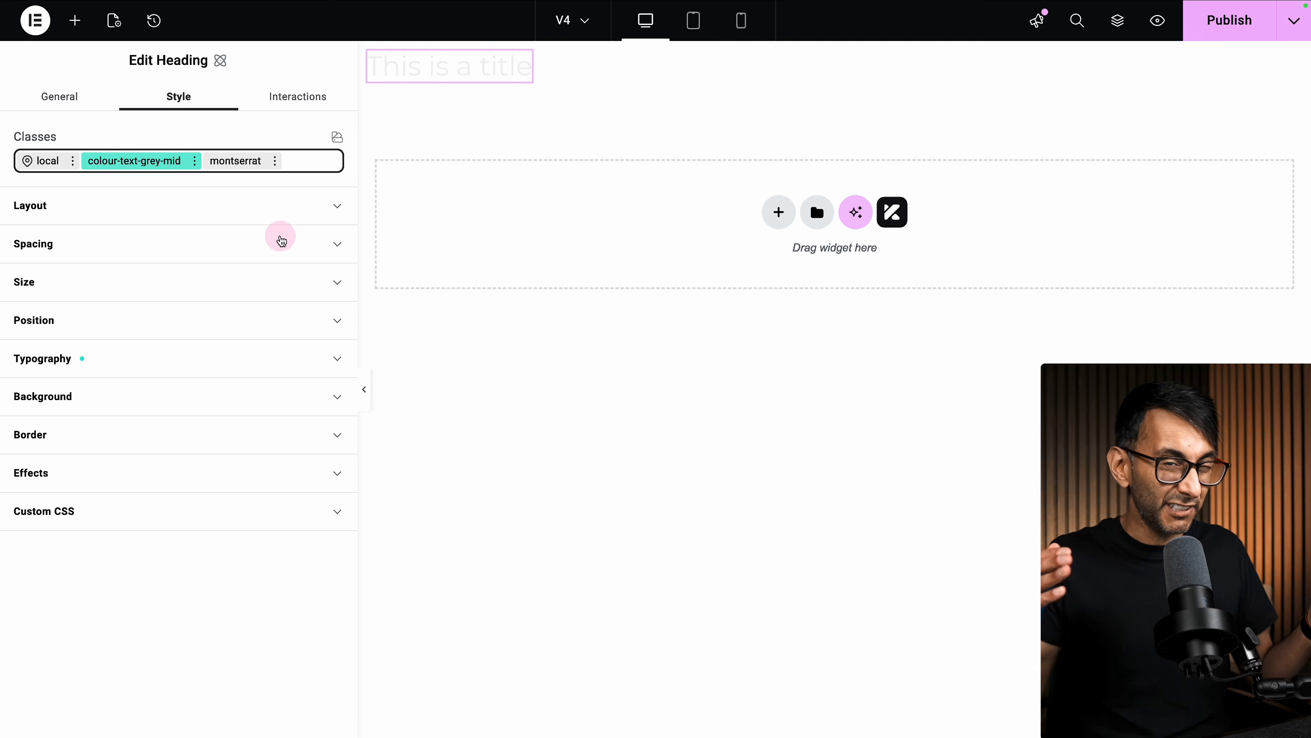
pyautogui.write('xxx')
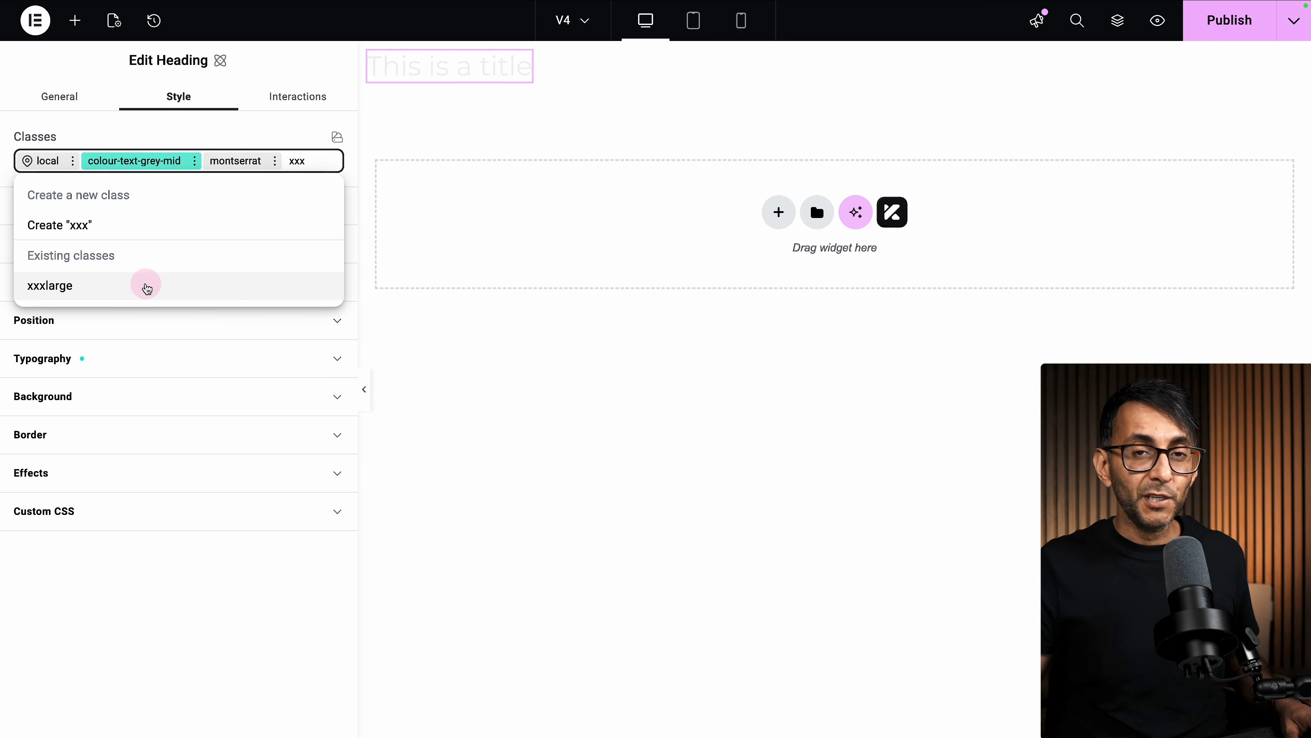
pyautogui.click(146, 286)
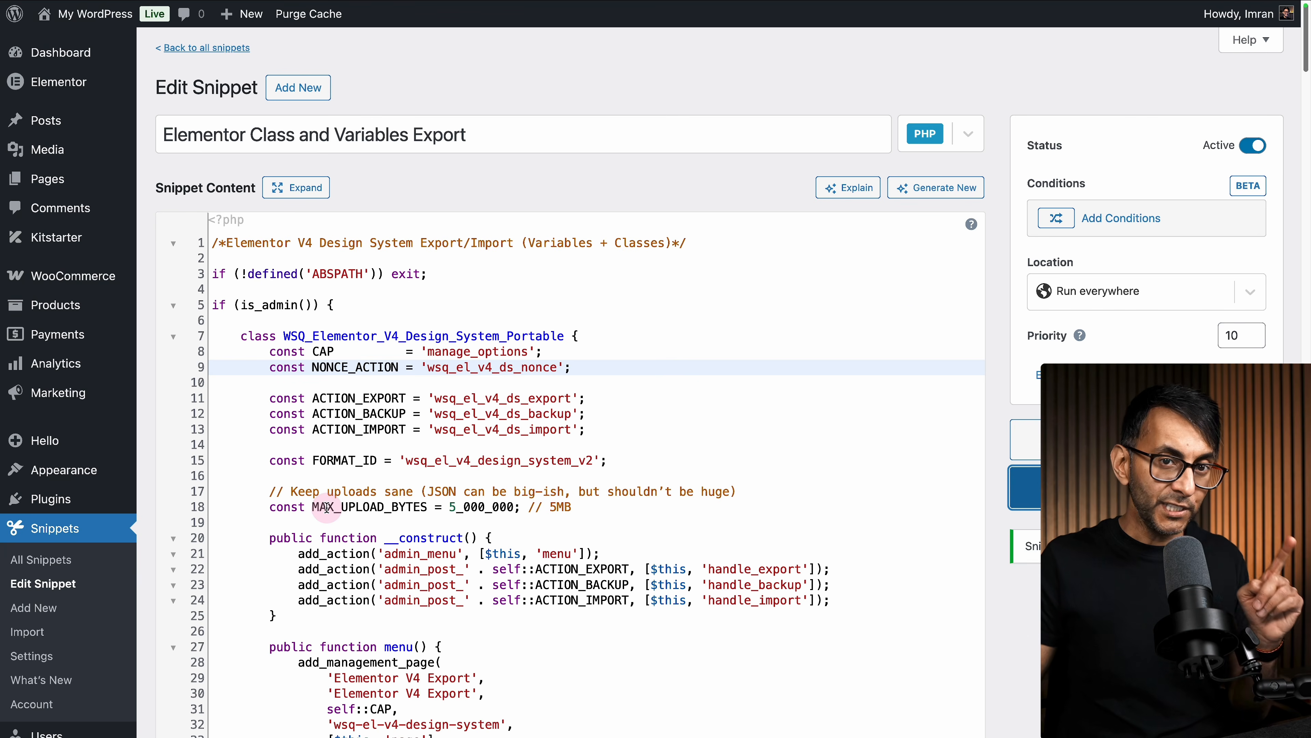
# - Open the Elementor V4 Export tool and download the design system JSON named Blueprint Variables and Classes, excluding deleted variables
pyautogui.scroll(-5, 77, 517)
pyautogui.moveTo(46, 551)
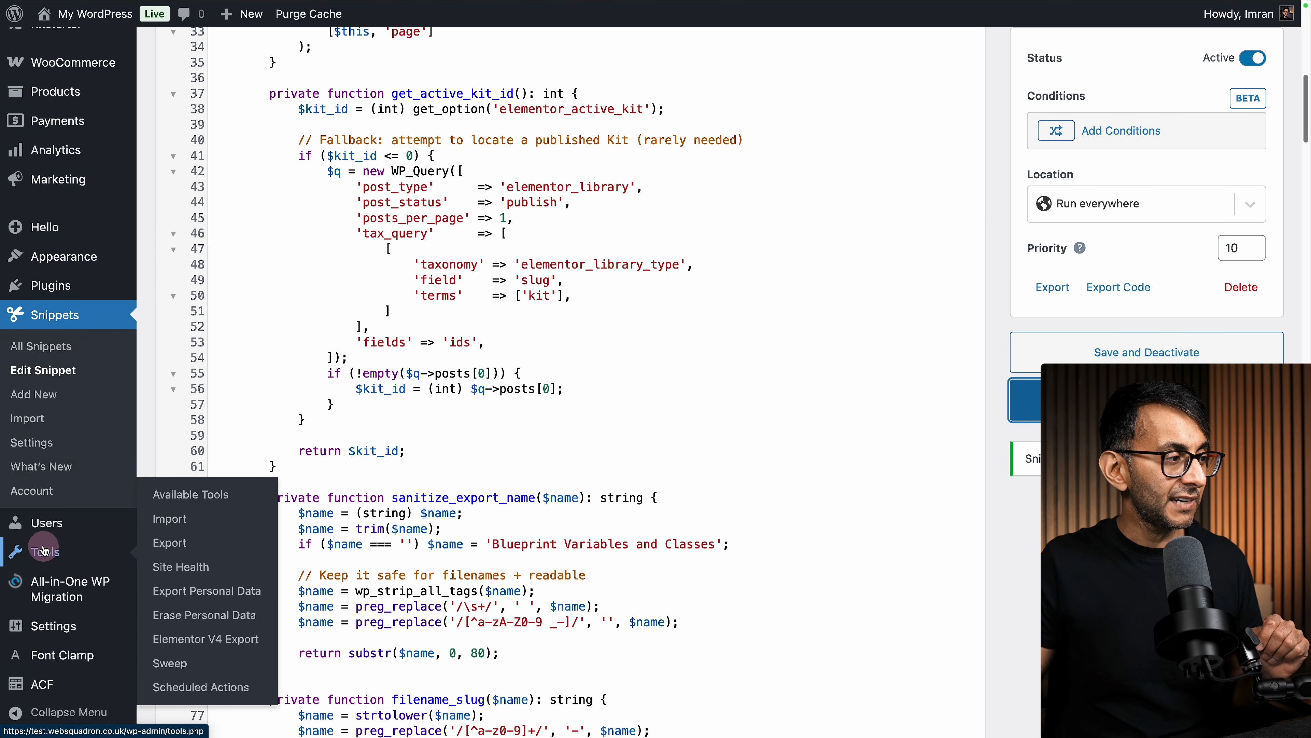
pyautogui.click(225, 641)
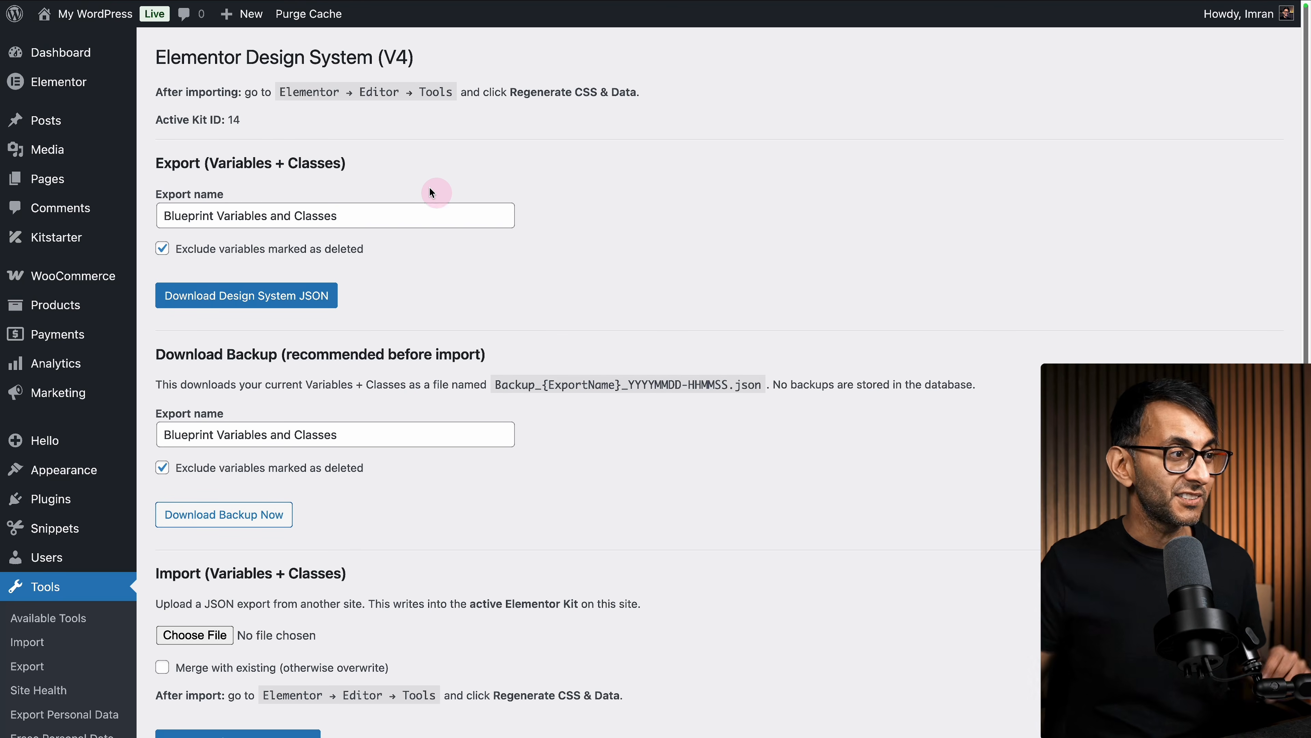
pyautogui.click(356, 227)
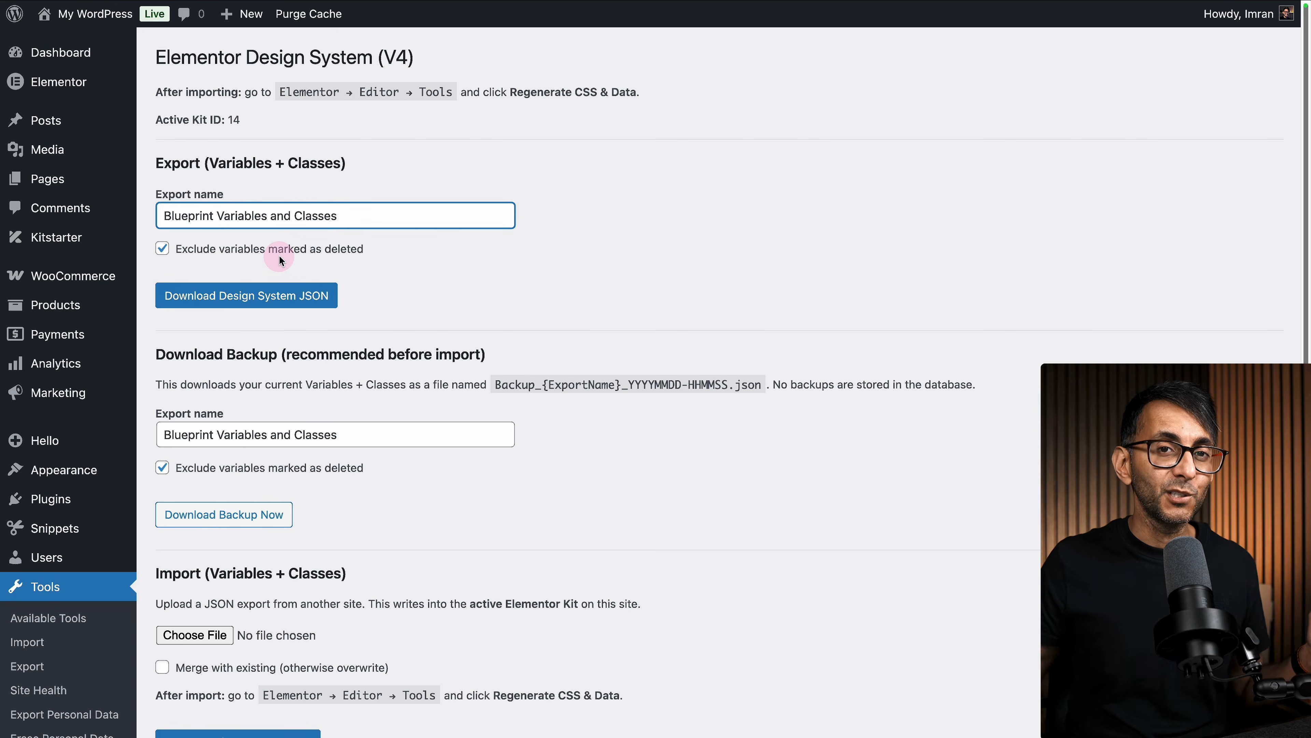
pyautogui.click(286, 300)
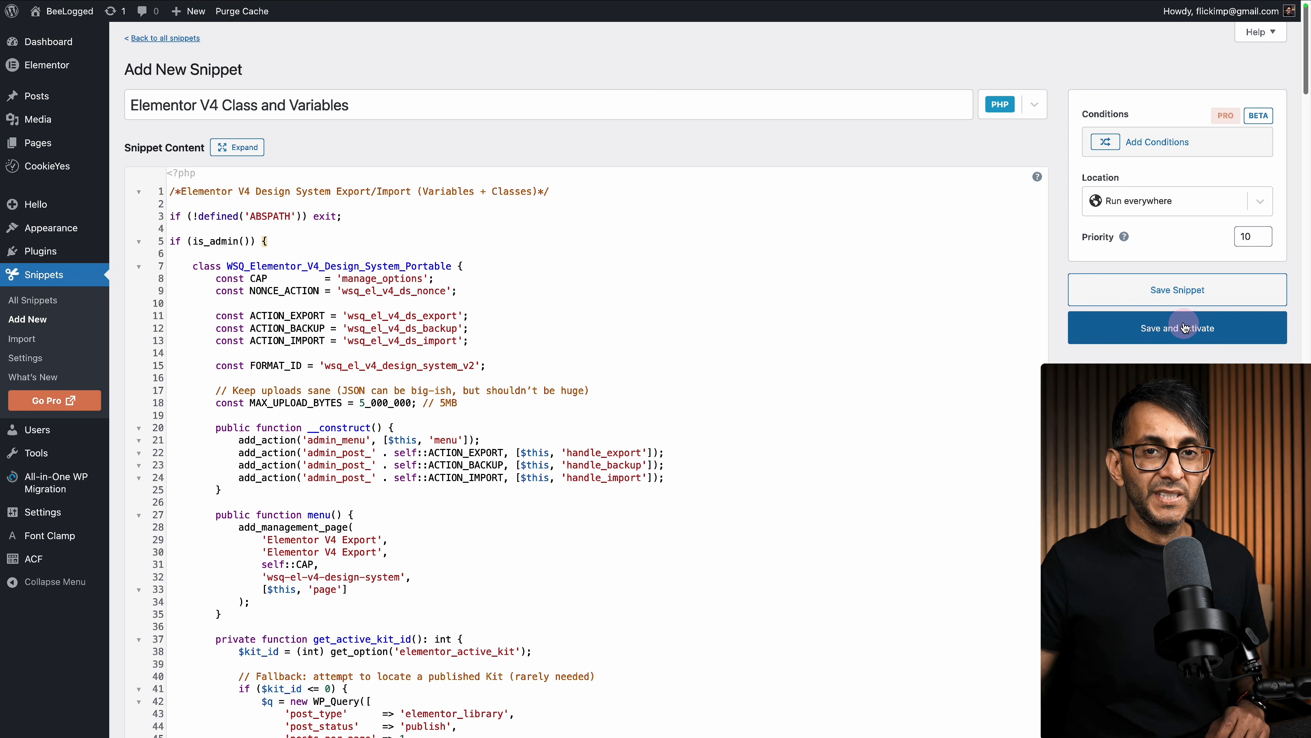
# - Save and activate the Elementor V4 Class and Variables snippet on the BeeLogged site and open its Elementor V4 Export tool
pyautogui.click(1185, 327)
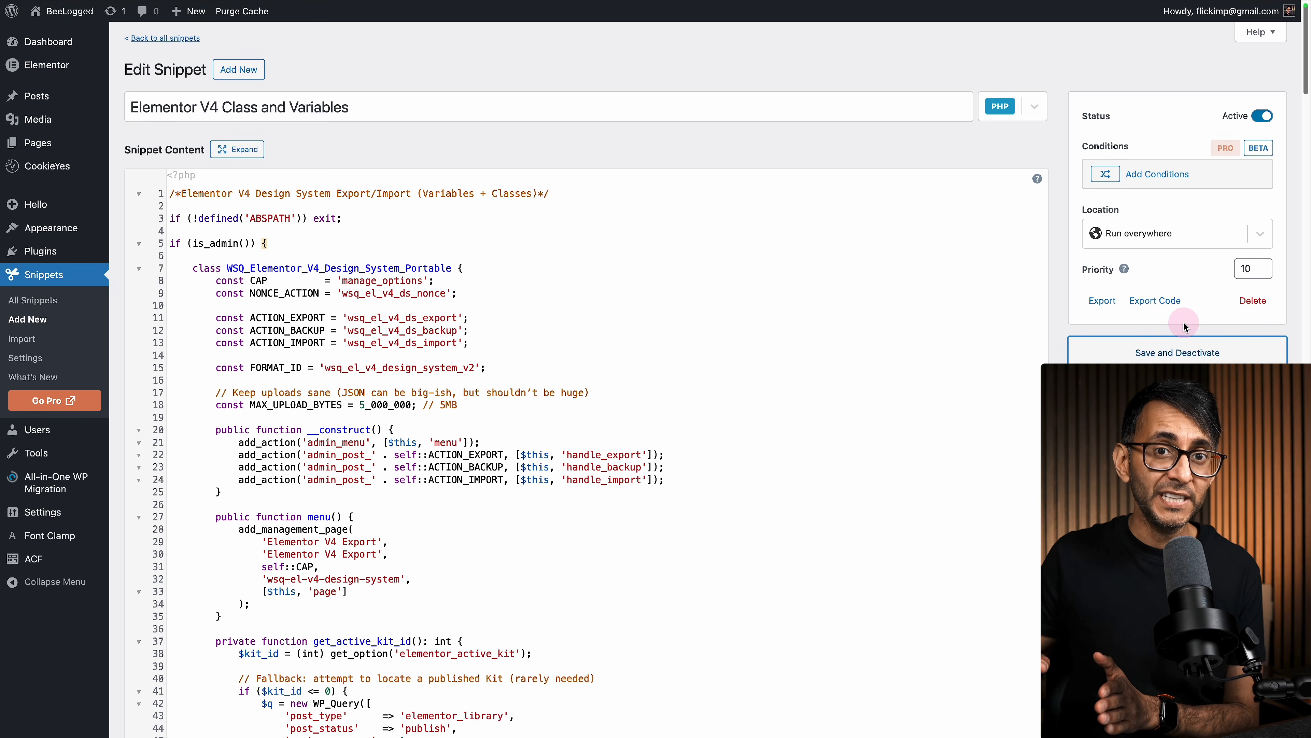
pyautogui.moveTo(36, 454)
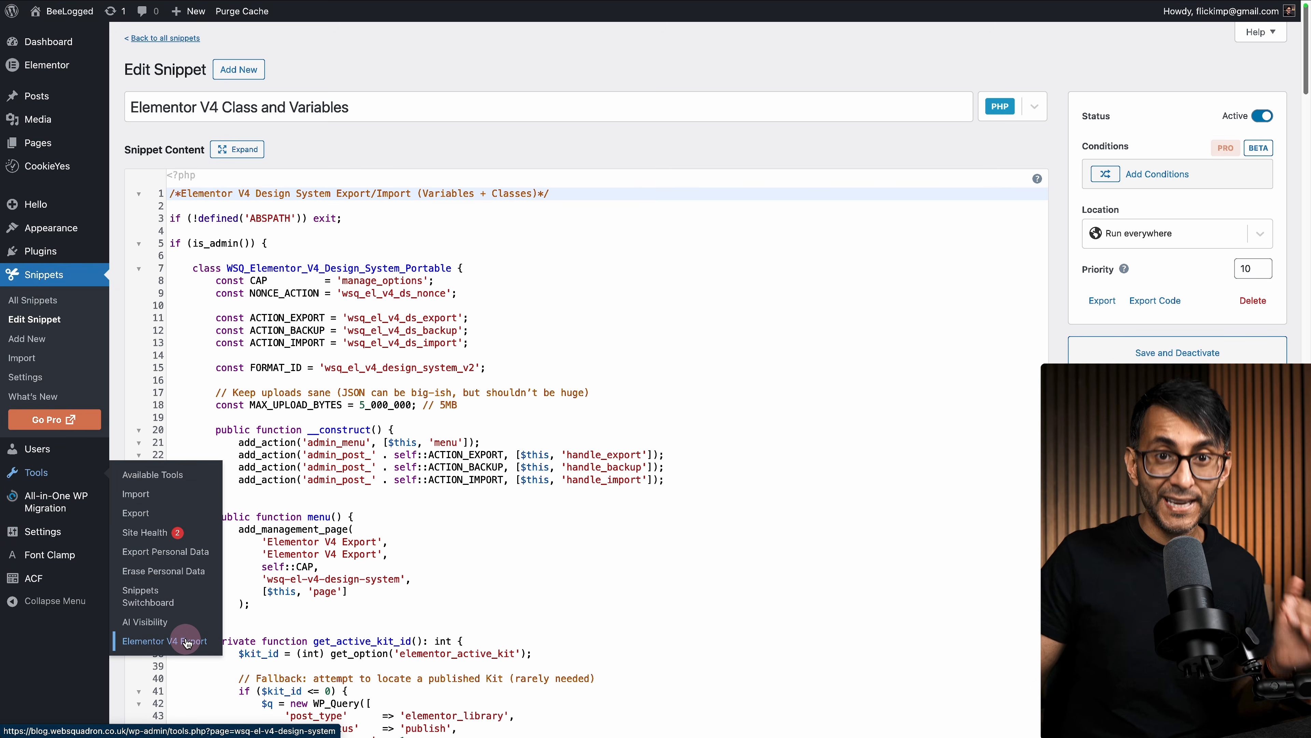
pyautogui.click(186, 642)
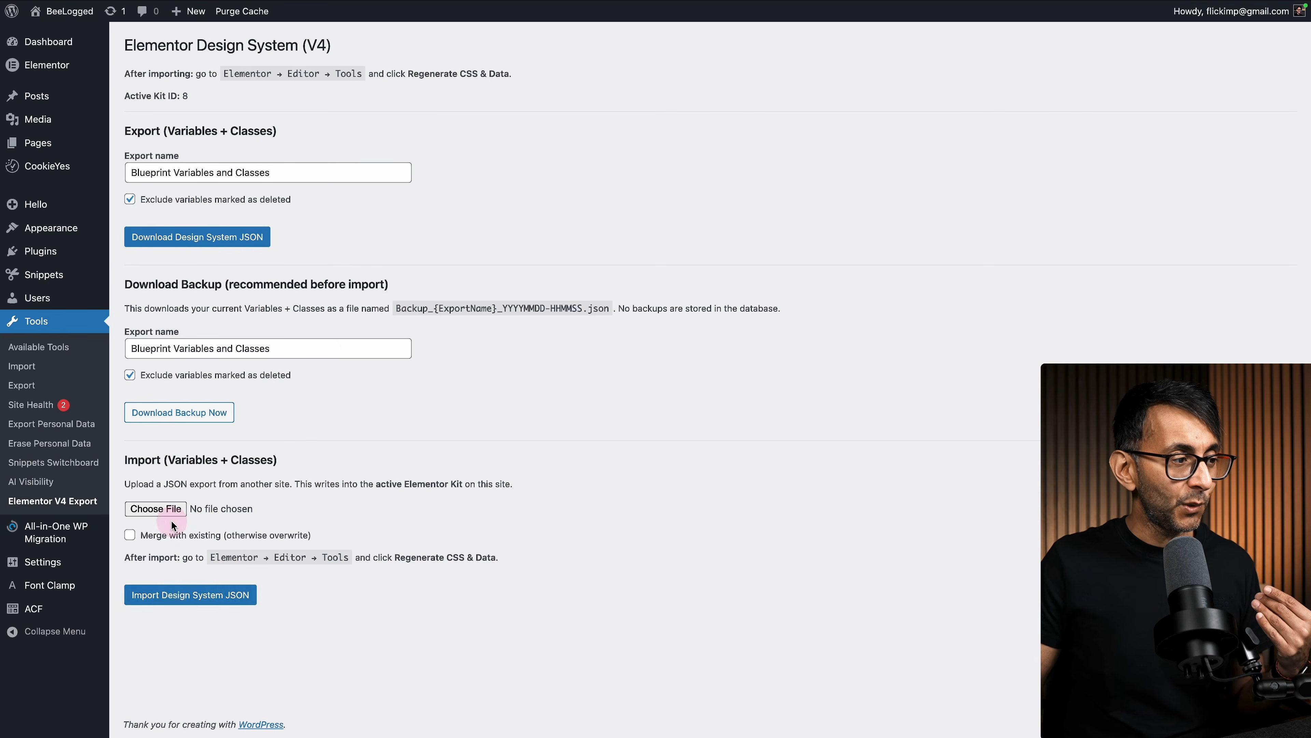
# - Import blueprint-variables-and-classes-20260206-095408.json as the design system, without merging with the existing one
pyautogui.click(166, 512)
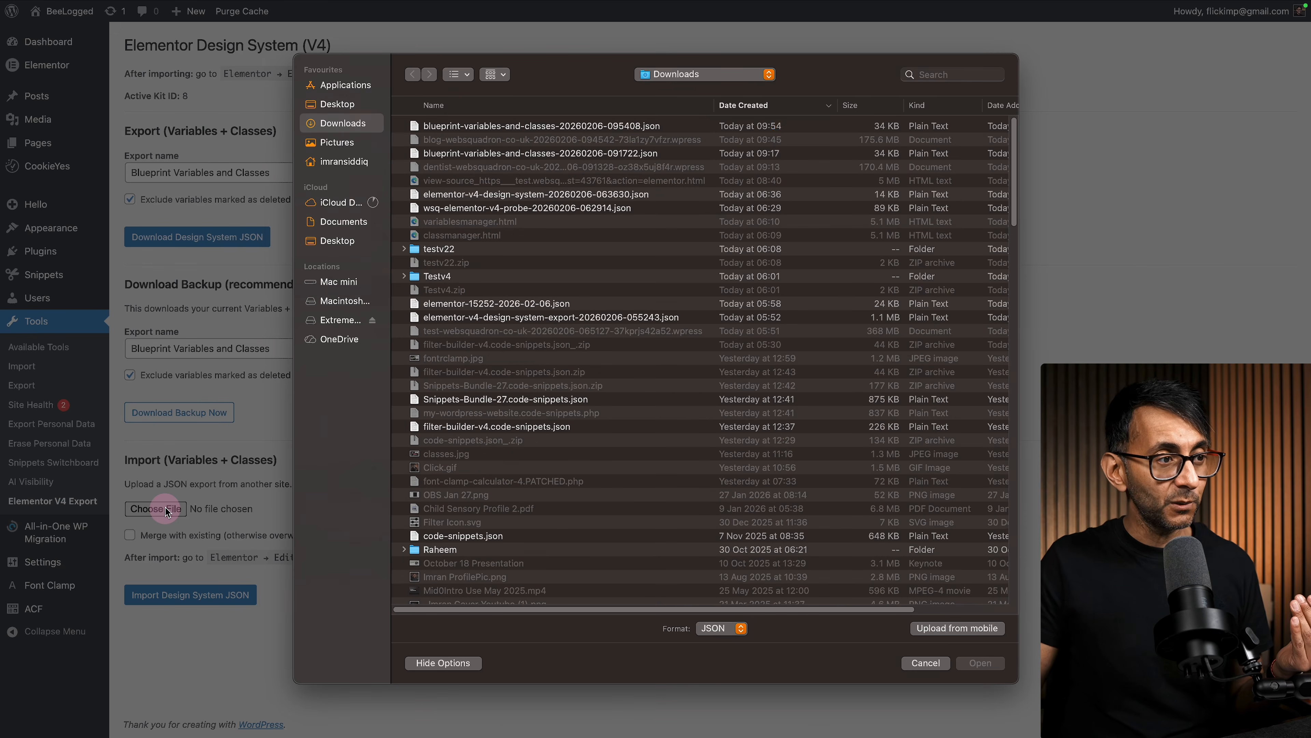
pyautogui.click(996, 664)
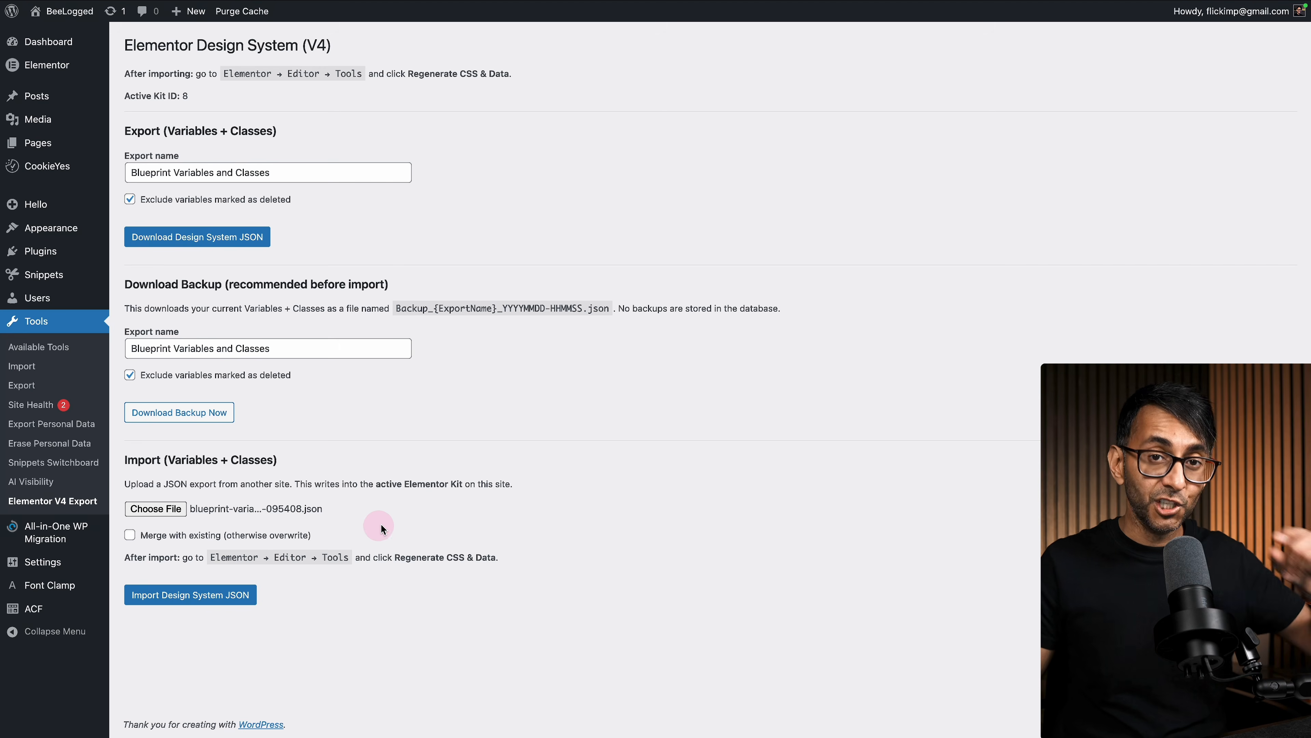
pyautogui.click(236, 596)
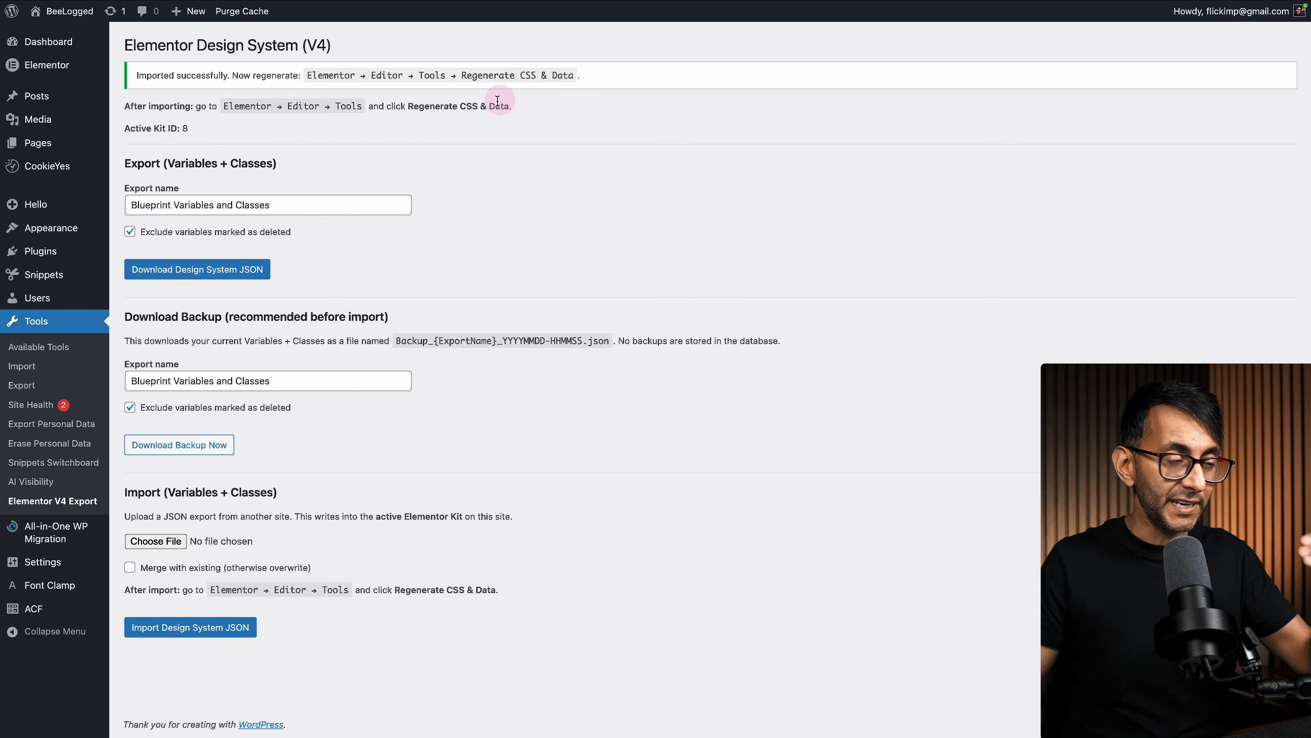
# - Clear Elementor's cached files and data from the editor's Tools page
pyautogui.moveTo(197, 88)
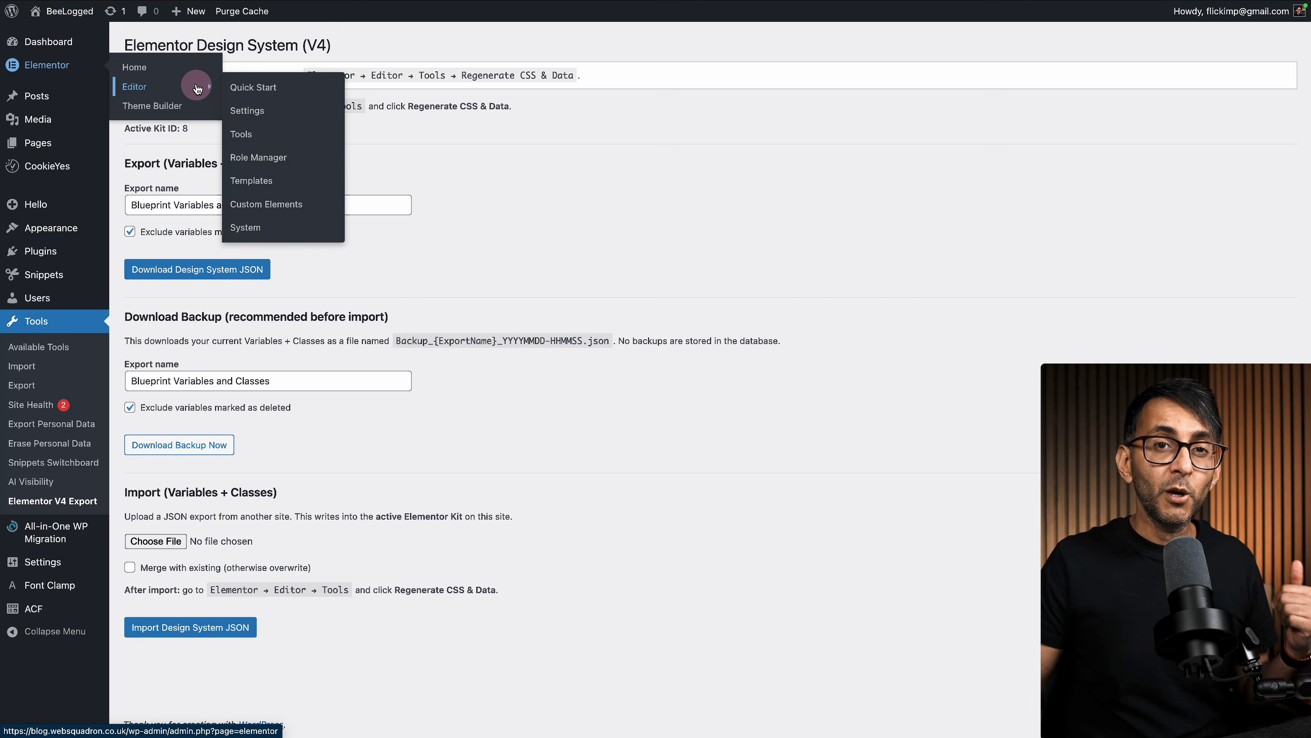
pyautogui.click(233, 136)
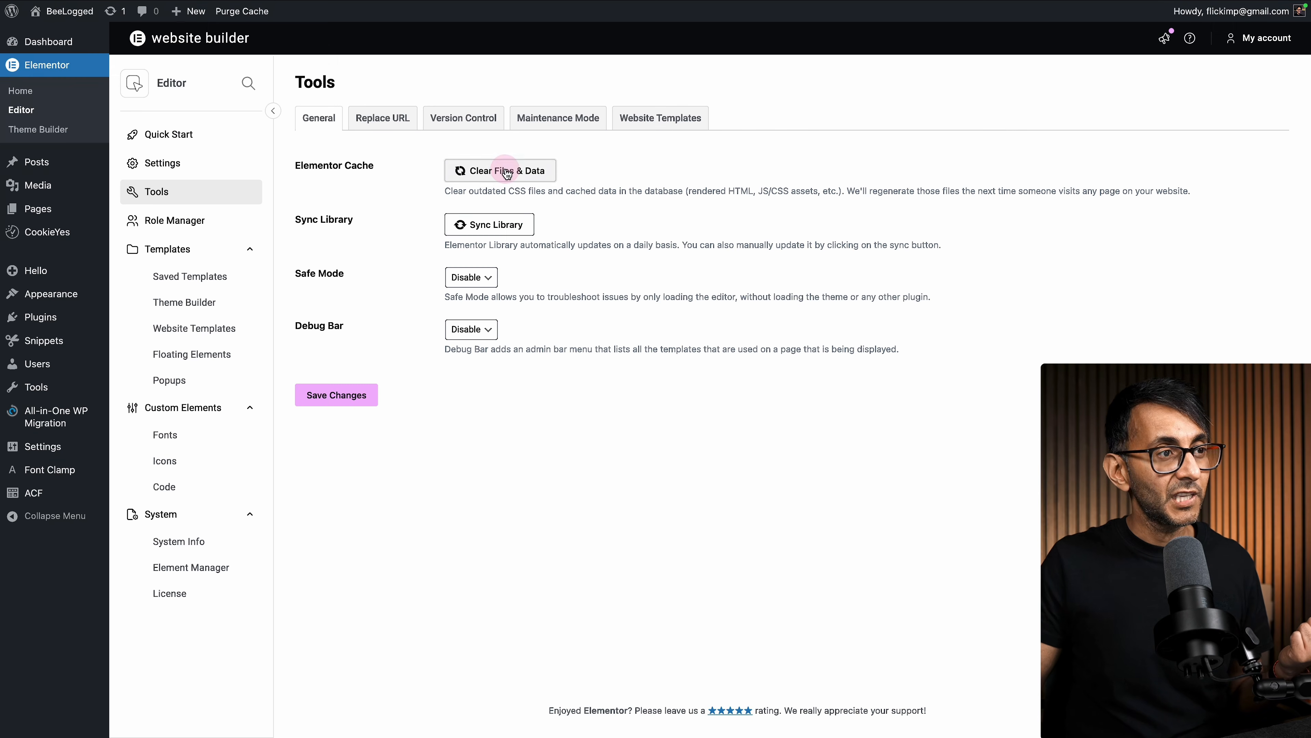
pyautogui.click(500, 169)
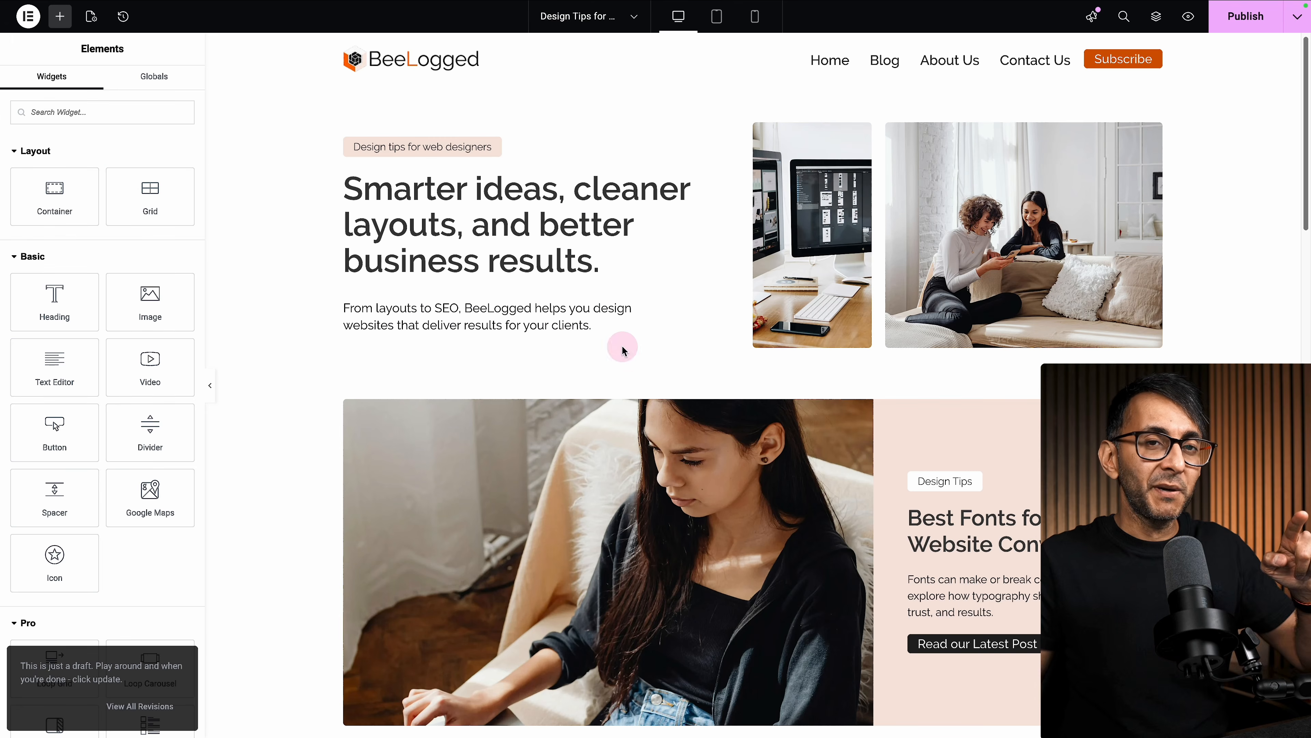
# - Open the Custom CSS section of the site settings from the BeeLogged page editor
pyautogui.click(63, 16)
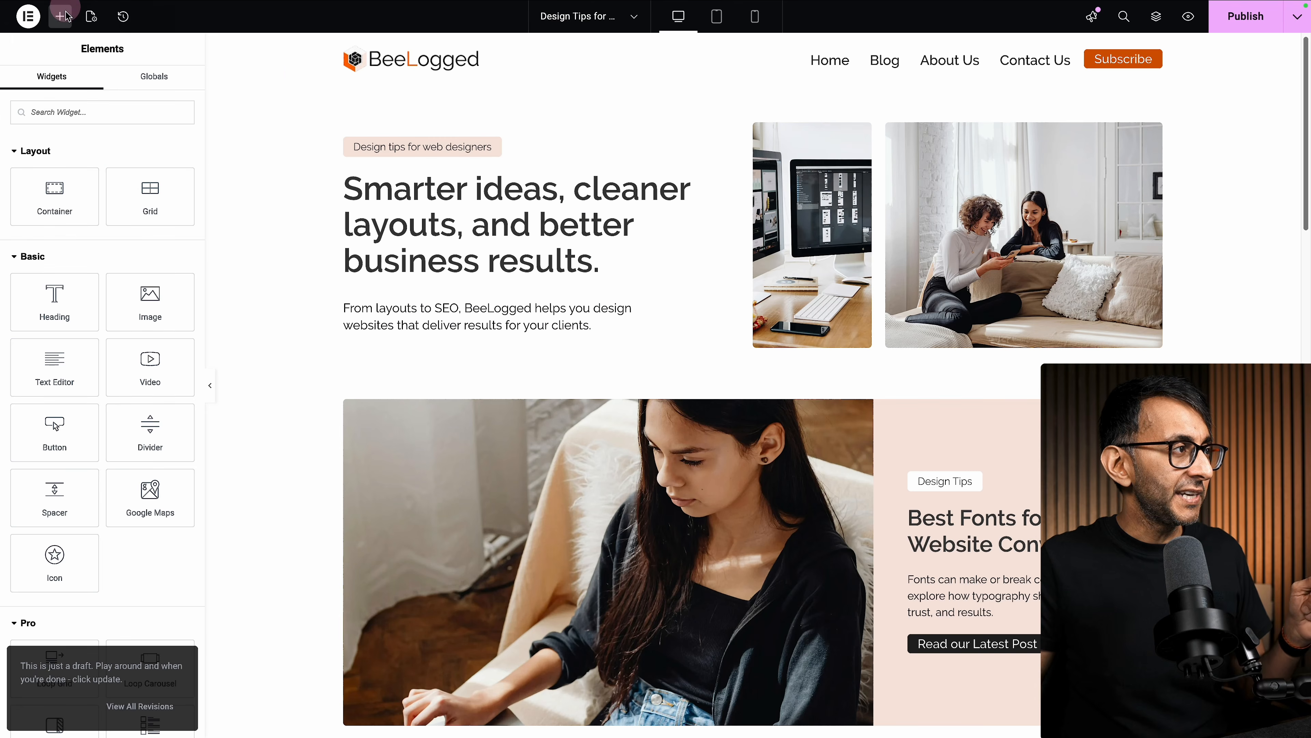
pyautogui.click(29, 19)
pyautogui.click(97, 58)
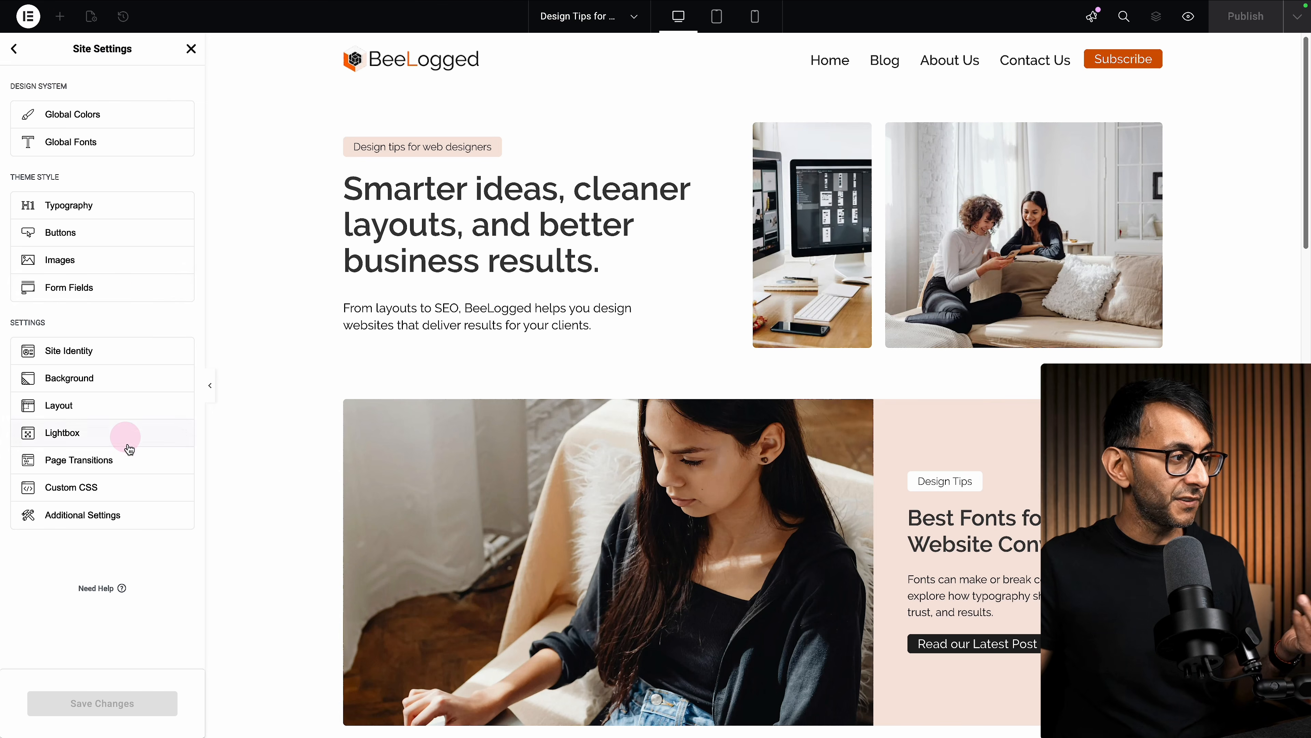
pyautogui.click(130, 488)
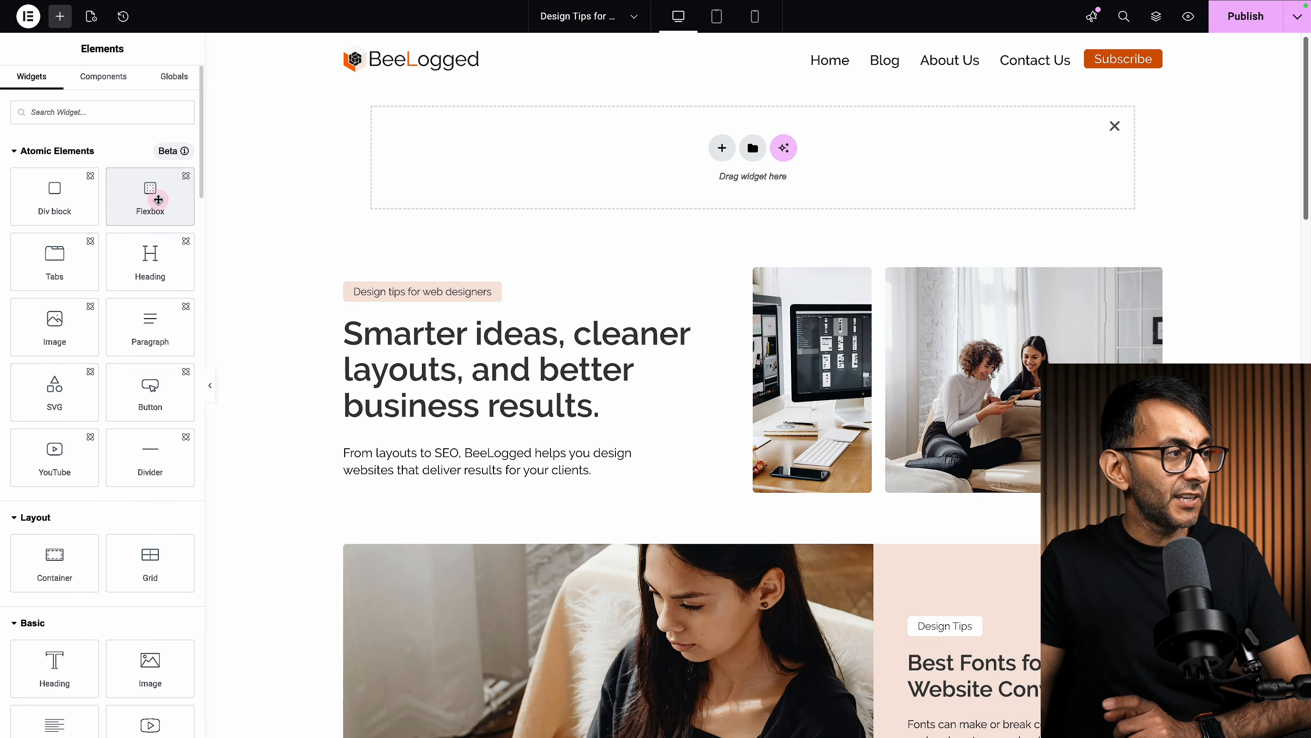
# - Add a Flexbox between the header and the hero section, and set the primary colour variable to #ff4900
pyautogui.moveTo(151, 197); pyautogui.dragTo(557, 169)
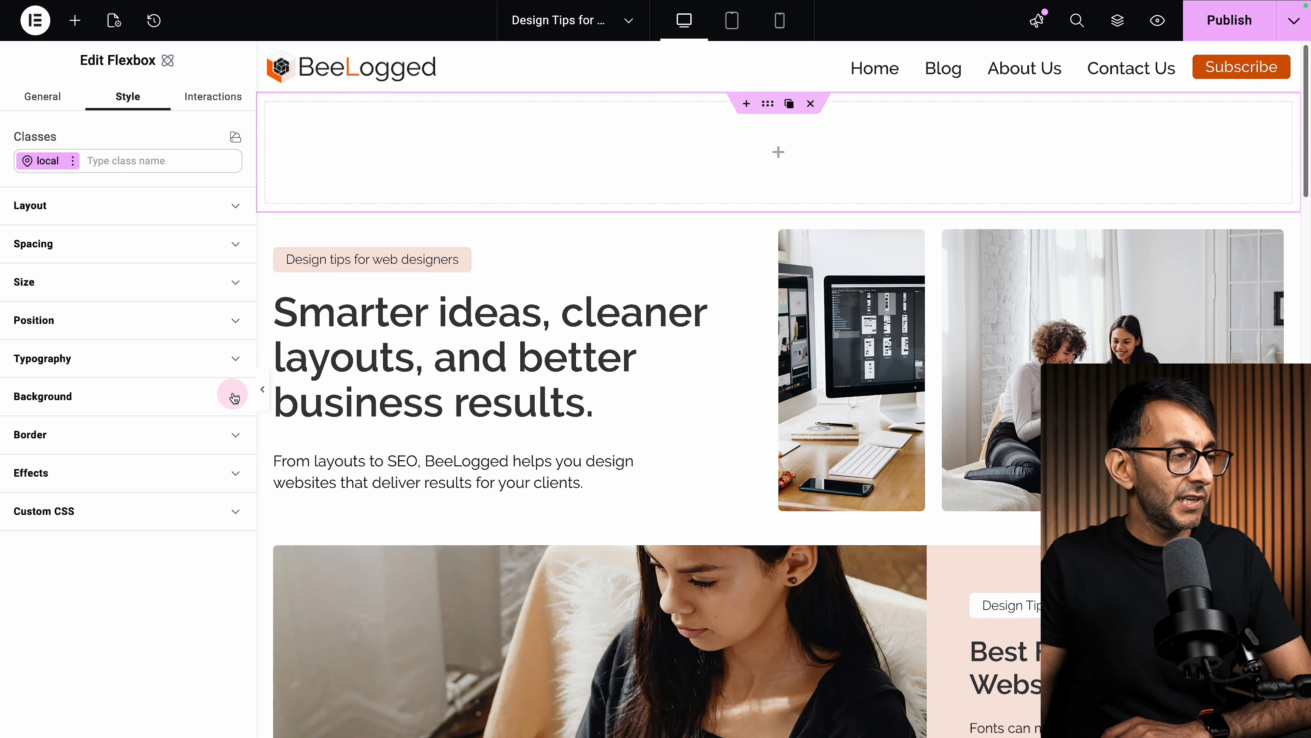
pyautogui.click(235, 397)
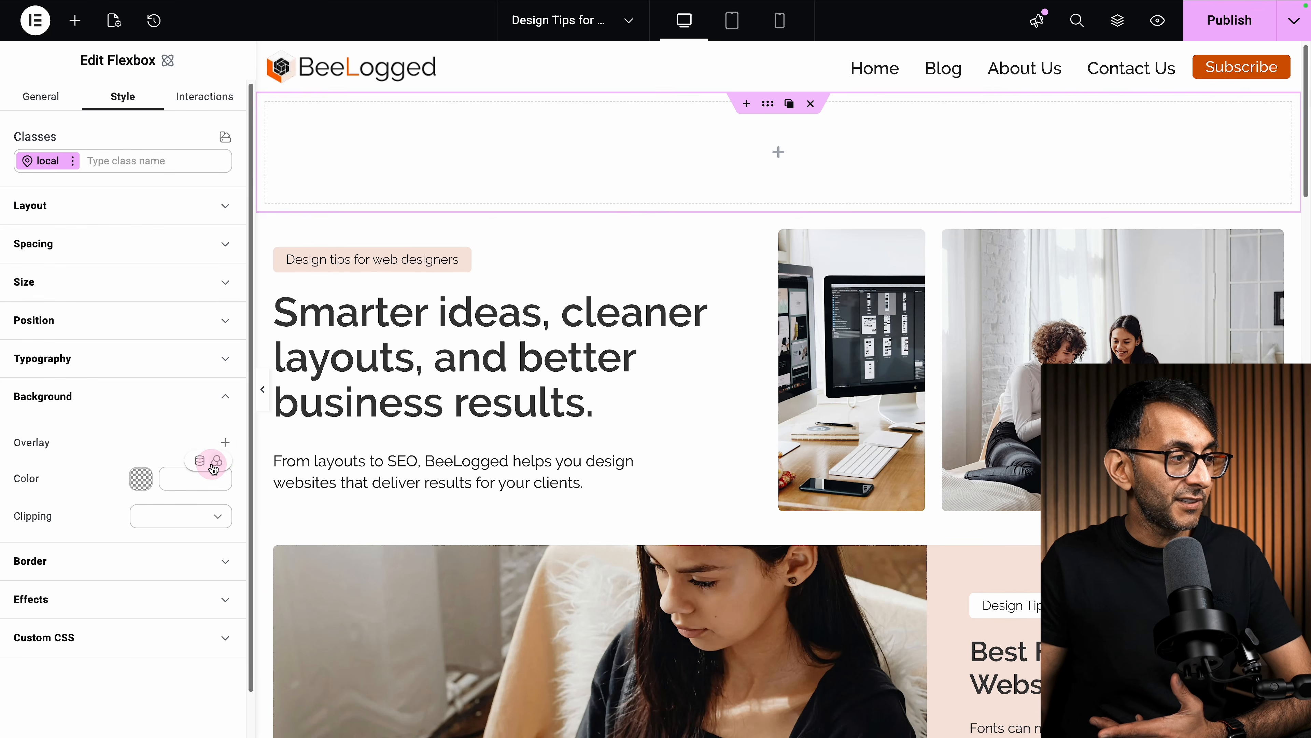
pyautogui.click(217, 462)
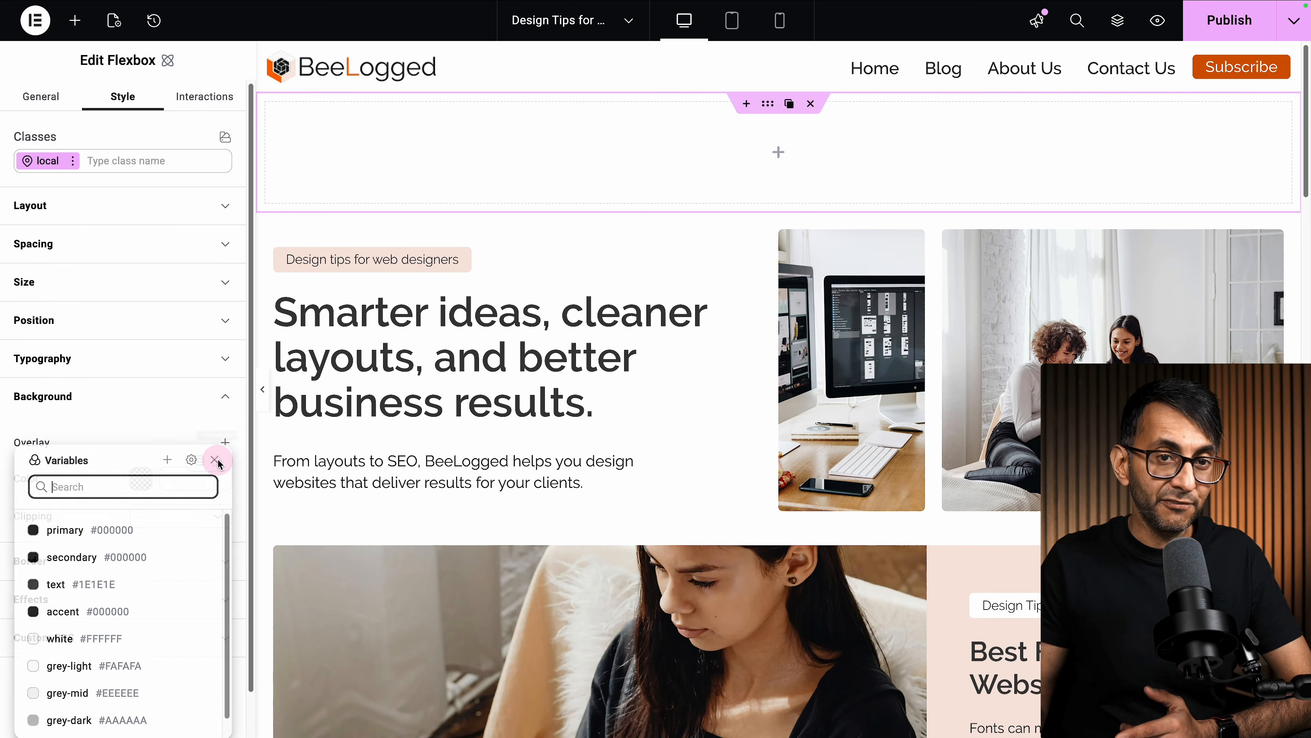
pyautogui.click(193, 457)
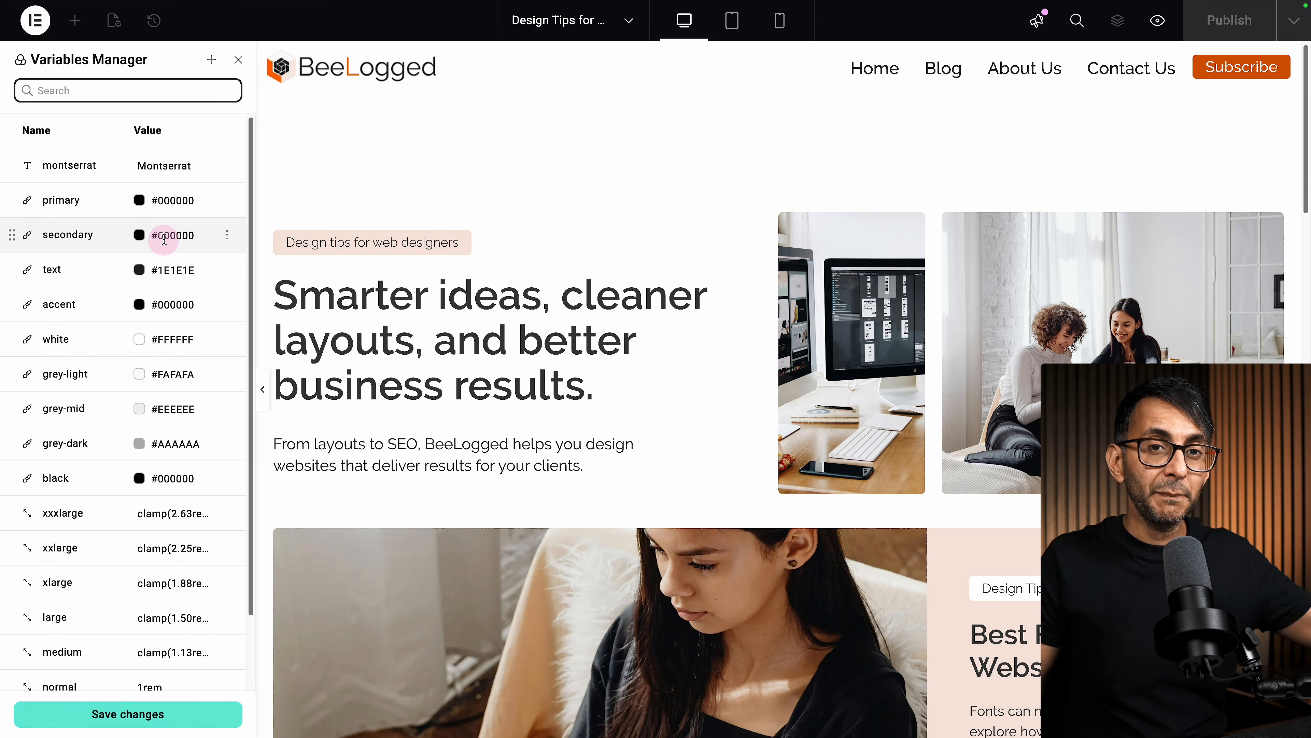
pyautogui.click(139, 200)
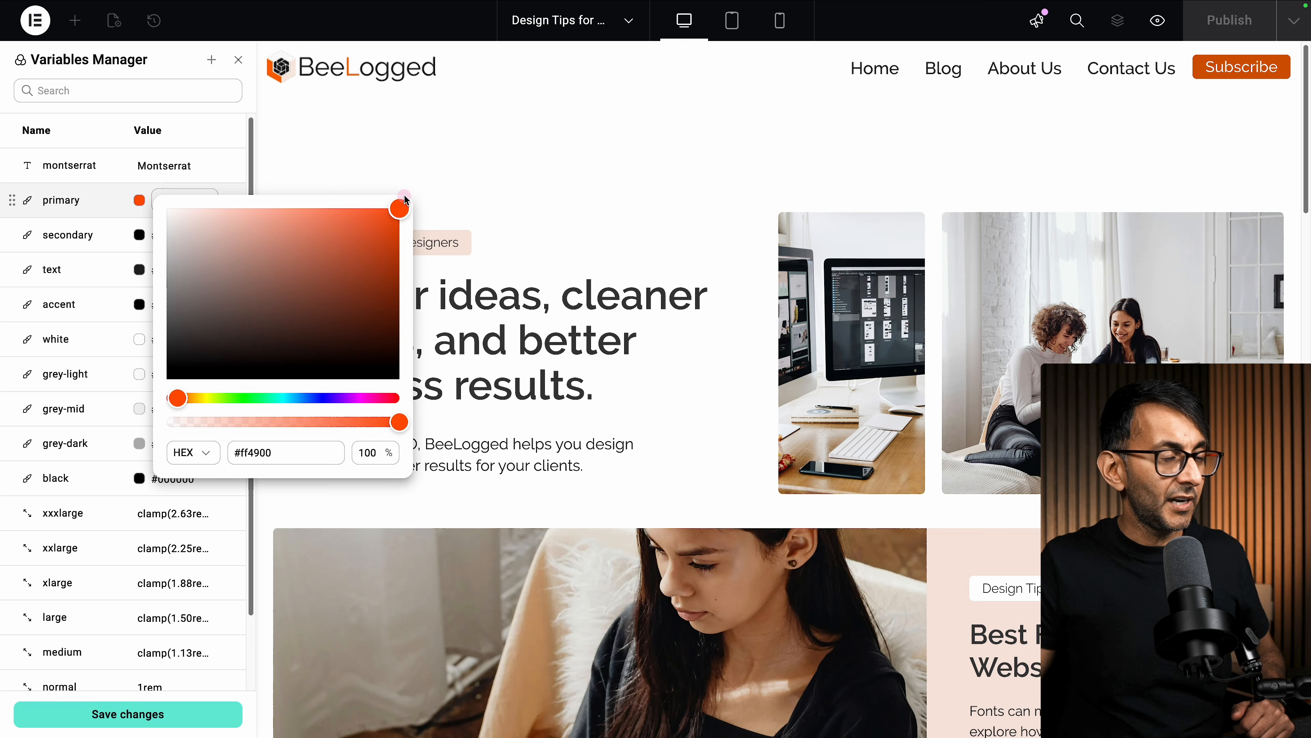
pyautogui.click(236, 173)
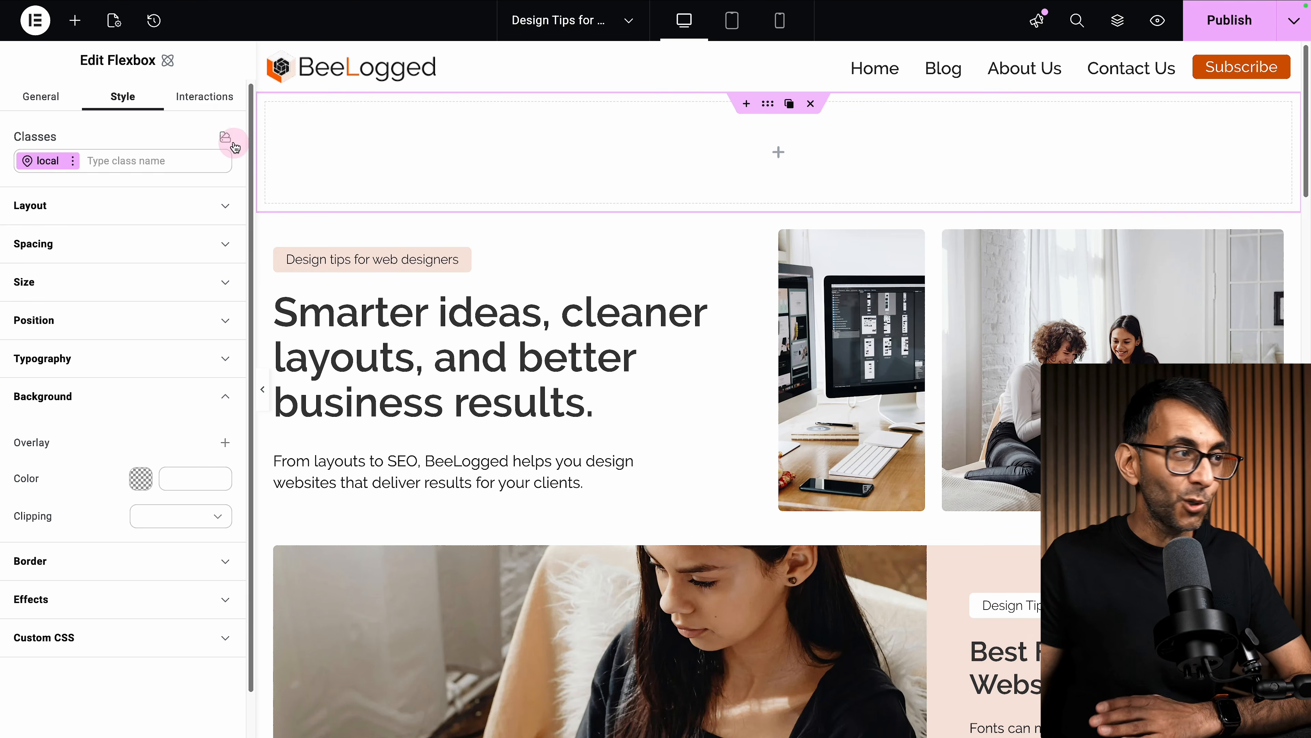
# - Save the page to review the imported classes in the Class Manager, and apply the colour-bg-primary class to the flexbox
pyautogui.click(225, 137)
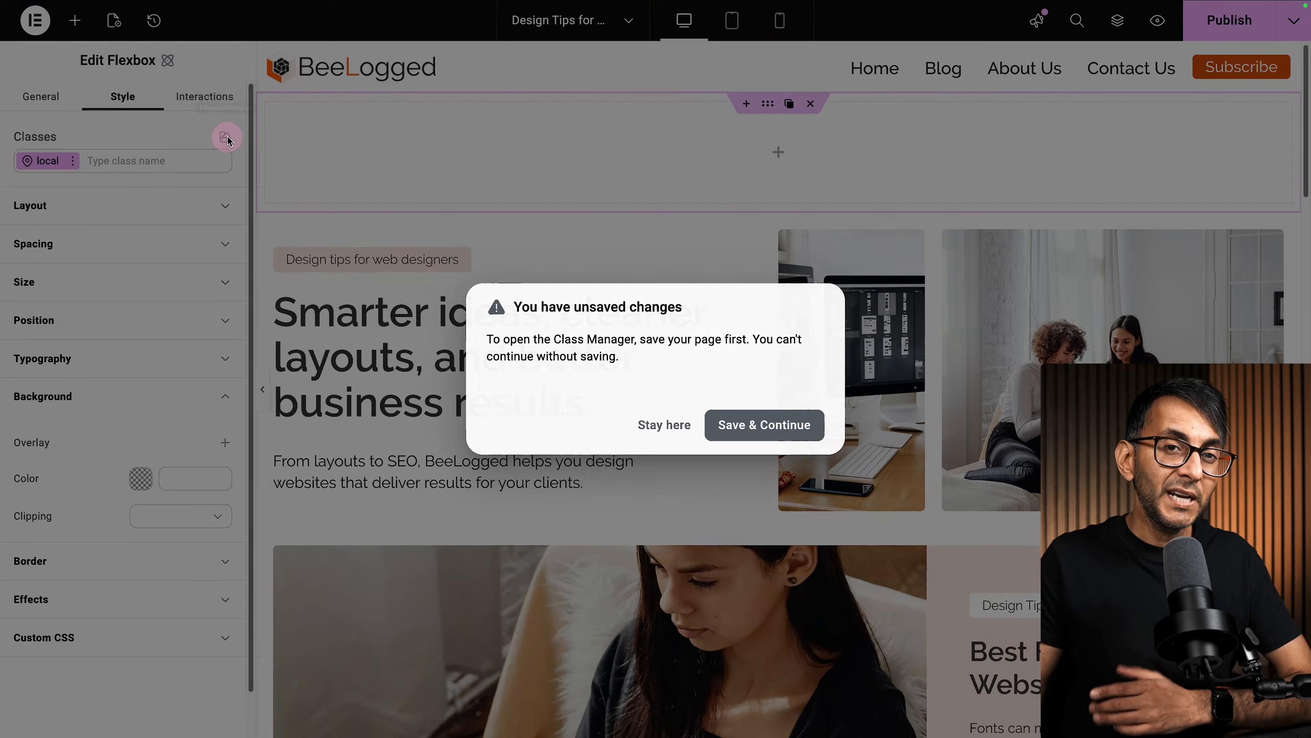
pyautogui.click(789, 437)
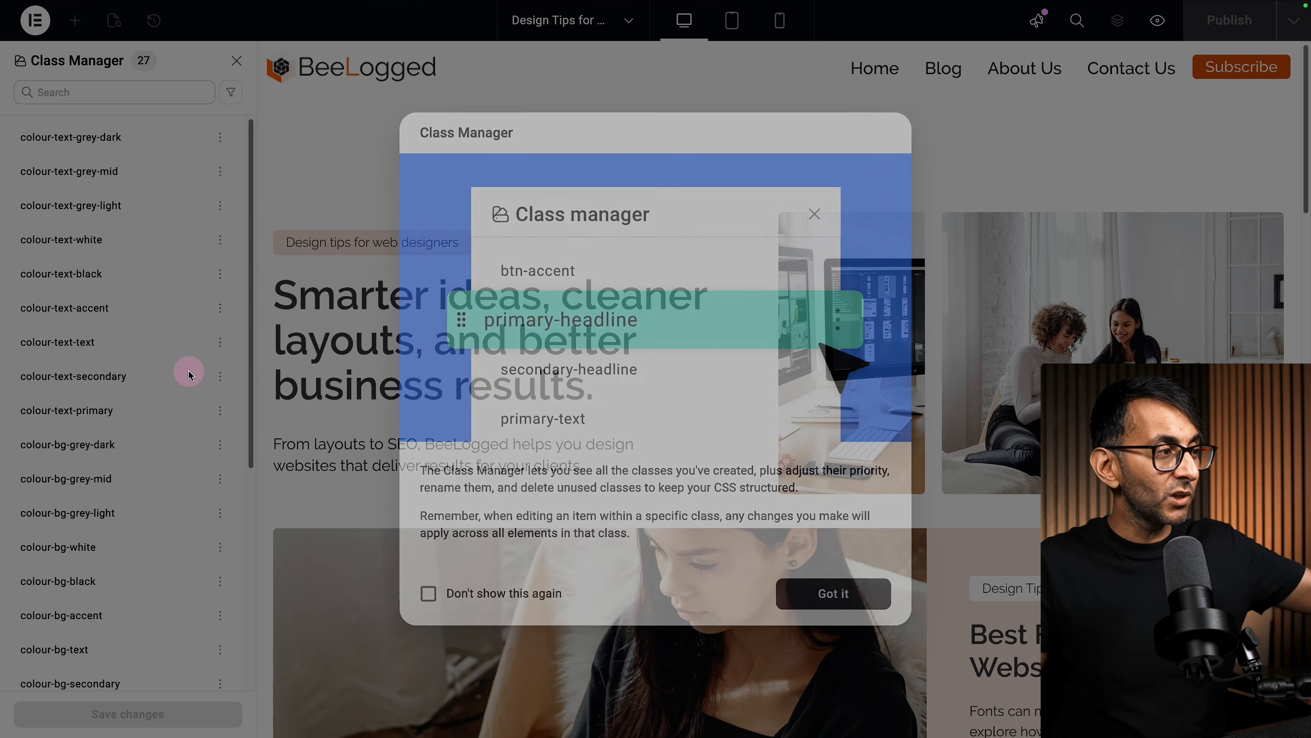
pyautogui.click(841, 589)
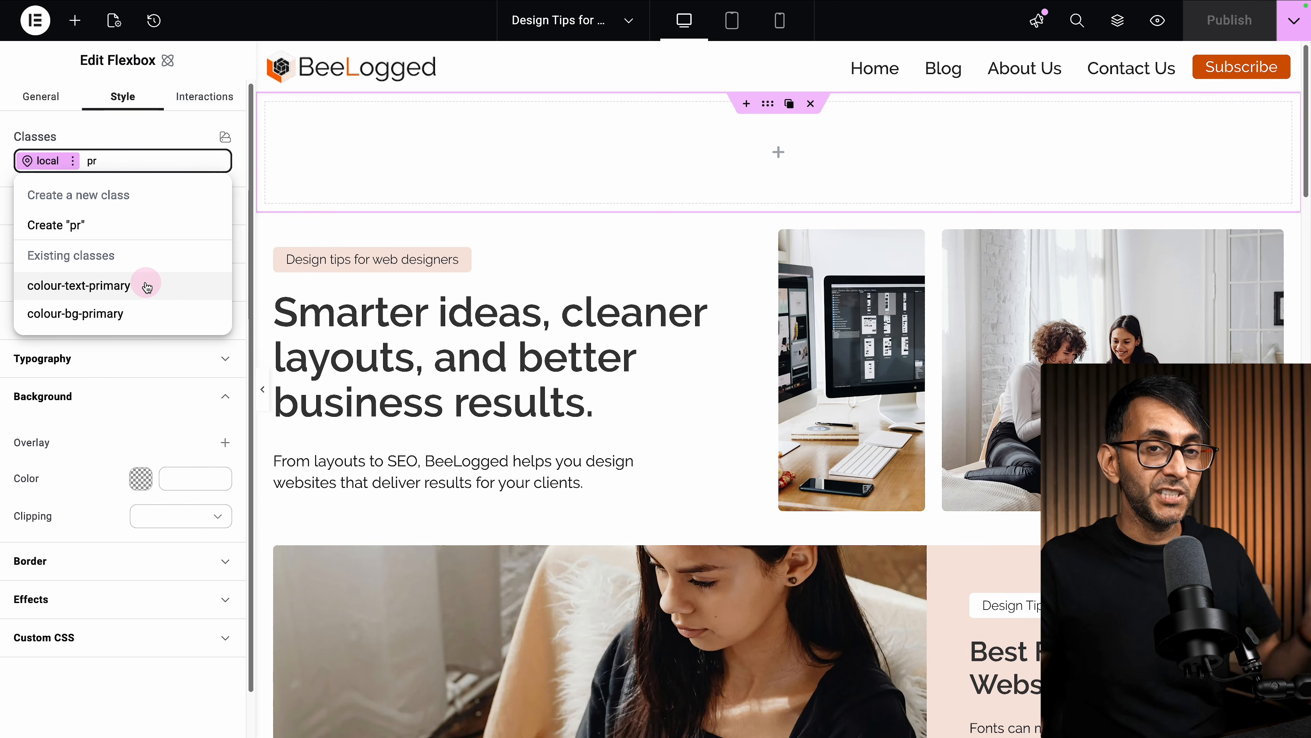
pyautogui.click(151, 319)
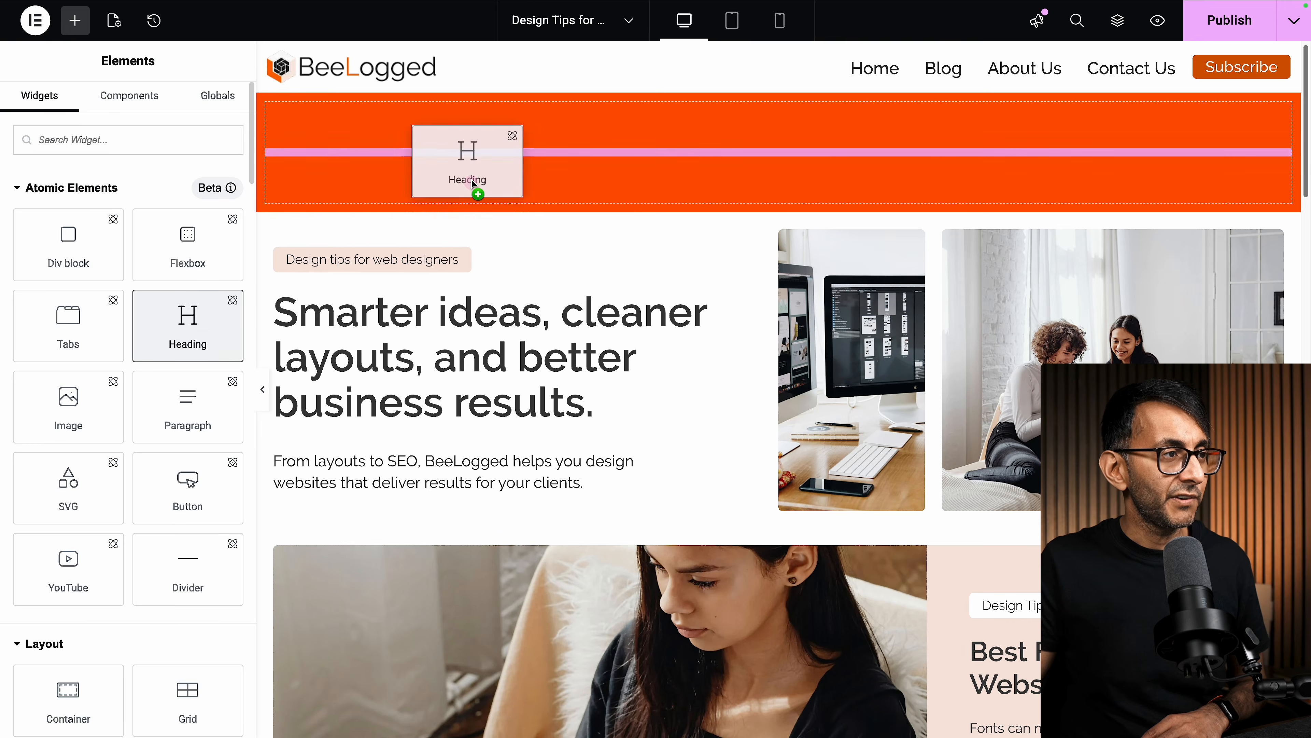
# - Add an atomic Heading inside the orange flexbox and give it the montserrat, colour-text-white and xxlarge classes
pyautogui.moveTo(475, 186); pyautogui.dragTo(479, 176)
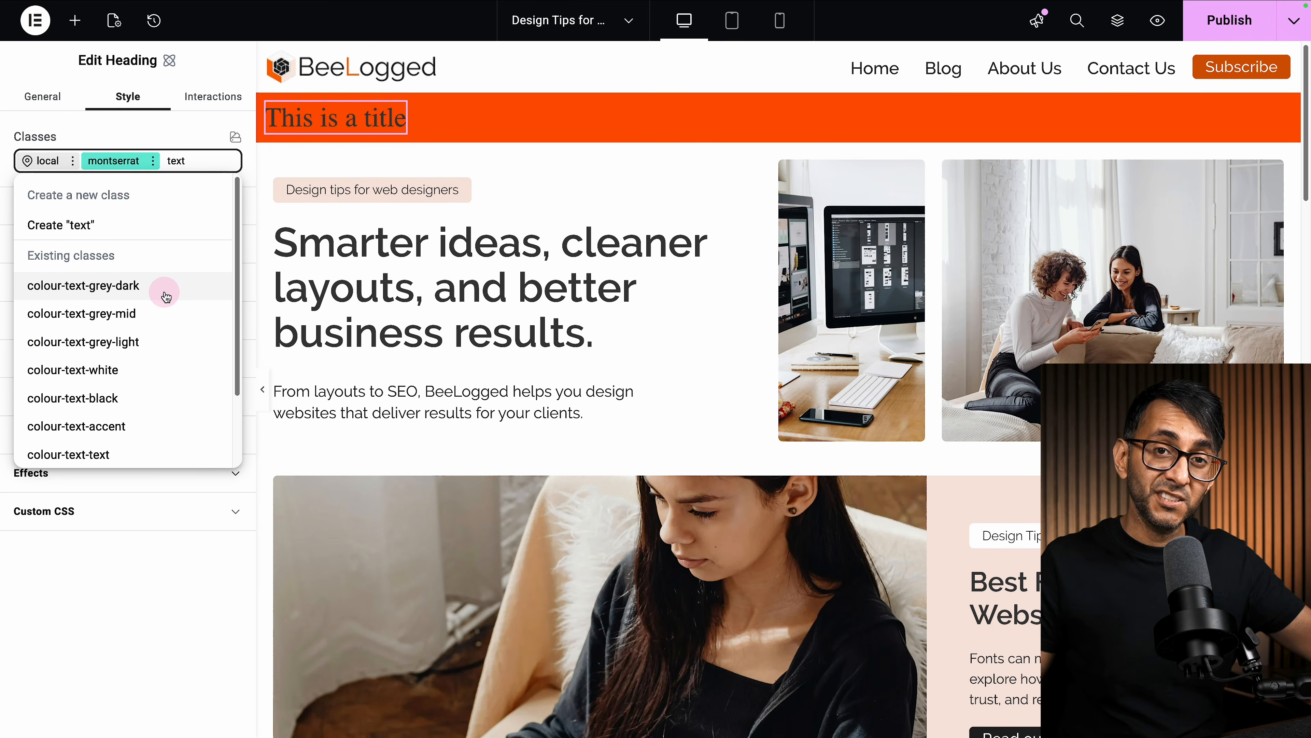
pyautogui.click(151, 379)
pyautogui.write('xx')
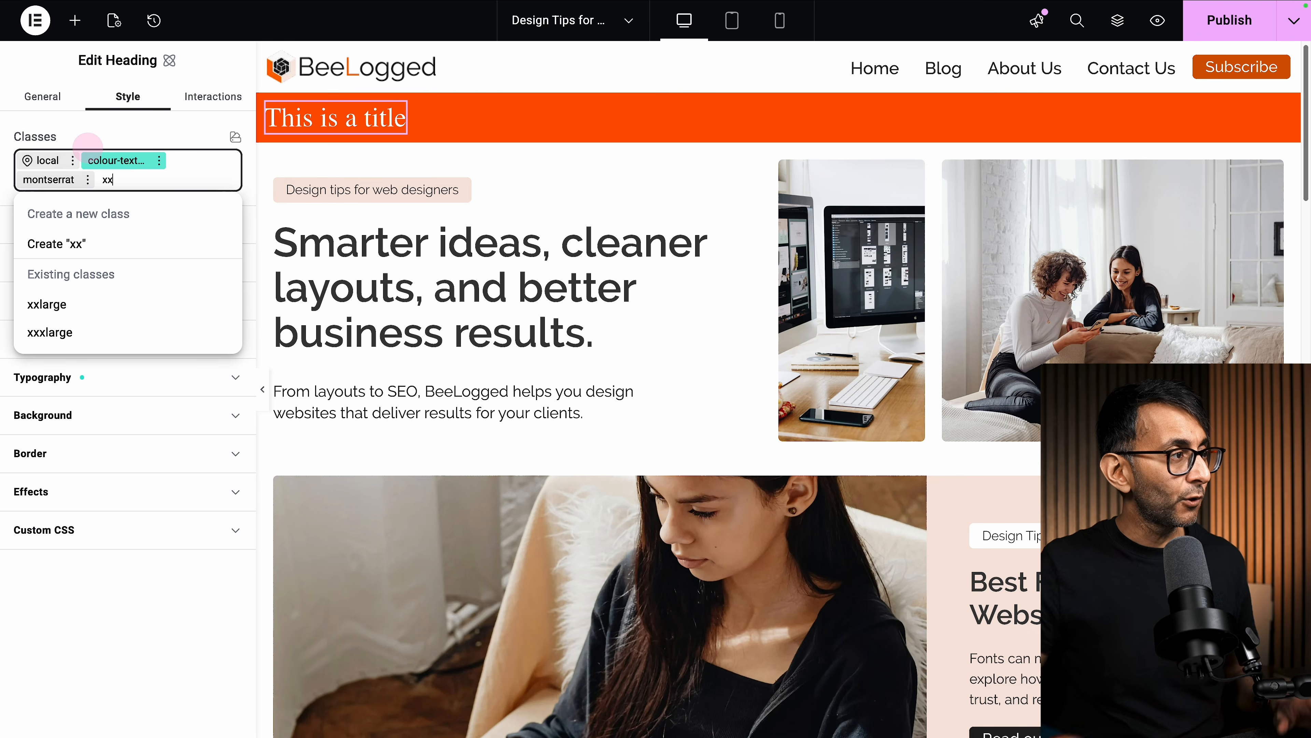
pyautogui.click(94, 295)
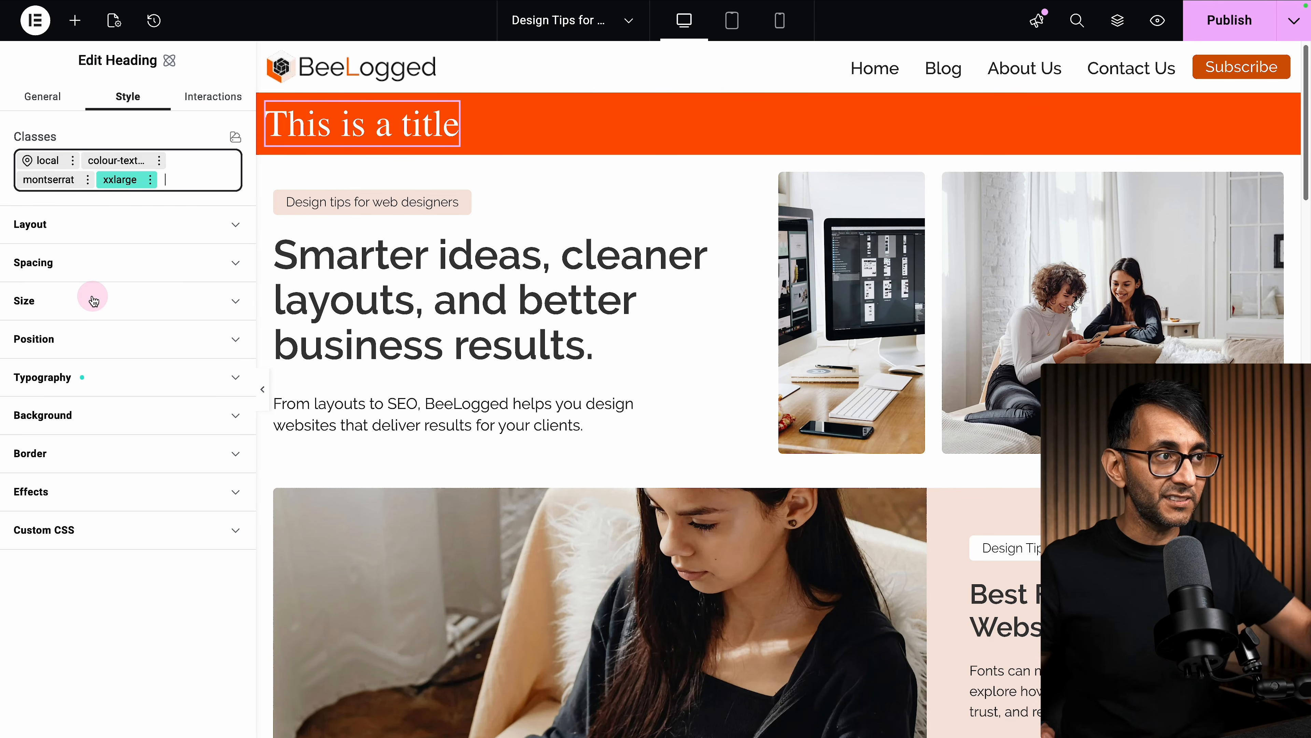